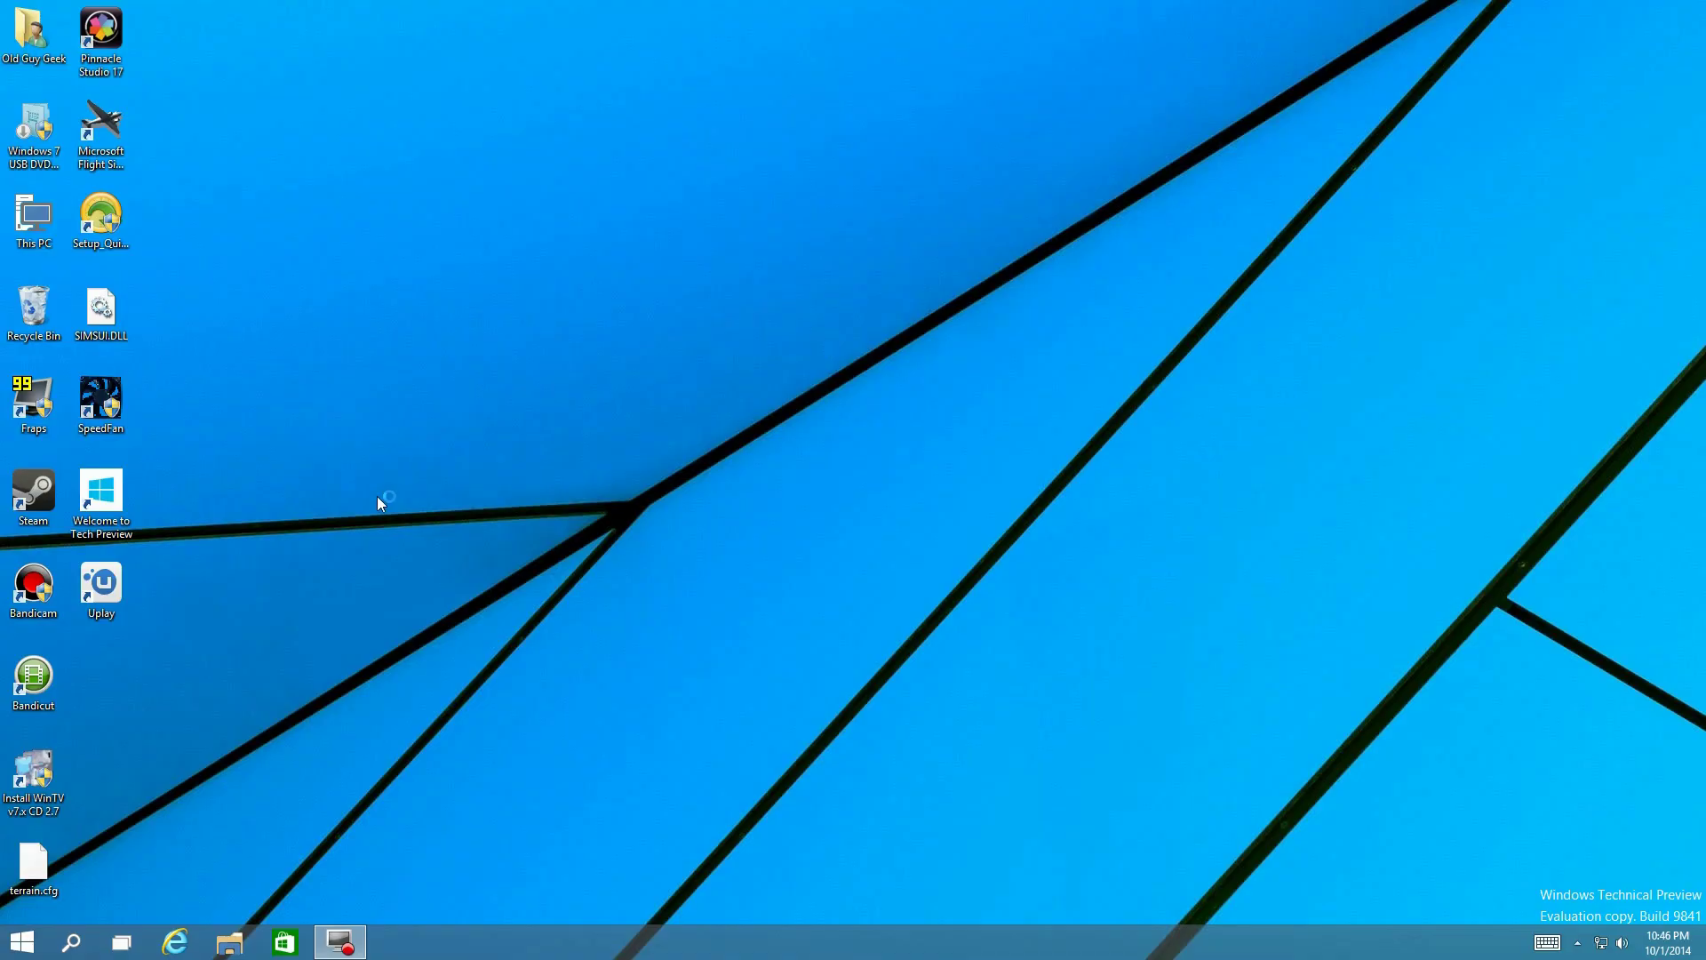
Step: Open the Start menu to show the app list and live tiles
{"action": "left_click", "coordinate": [26, 937]}
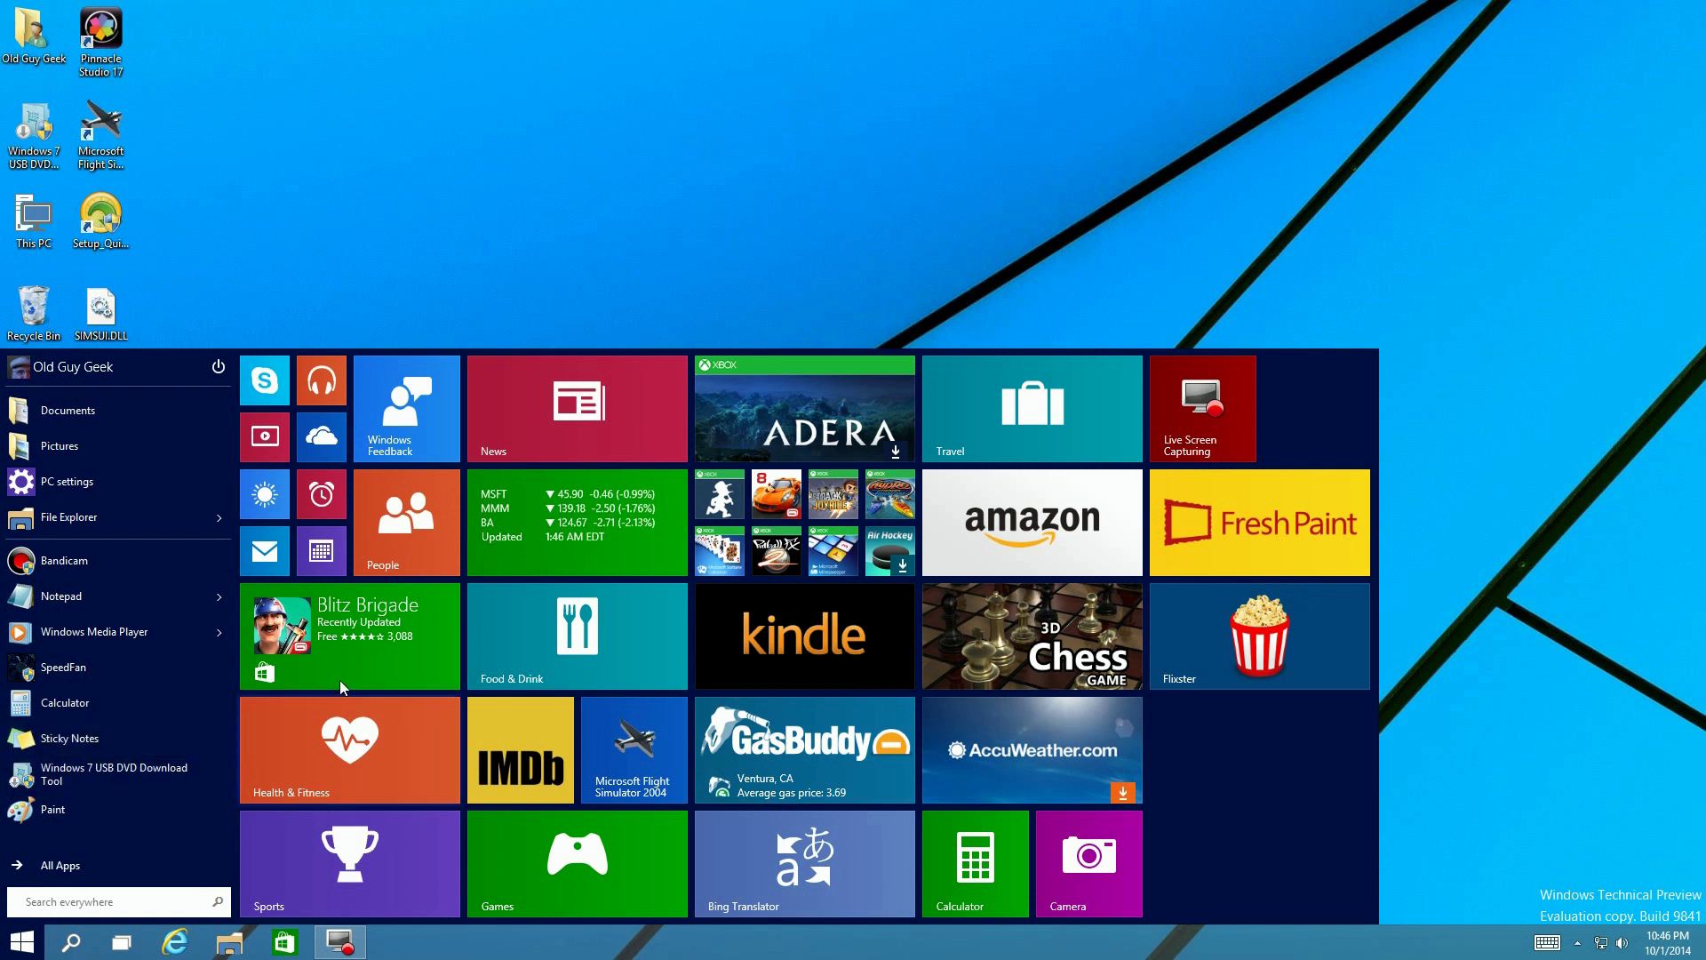
Step: Launch News, open Documents from Start, and move its window down-left over News
{"action": "left_click", "coordinate": [559, 426]}
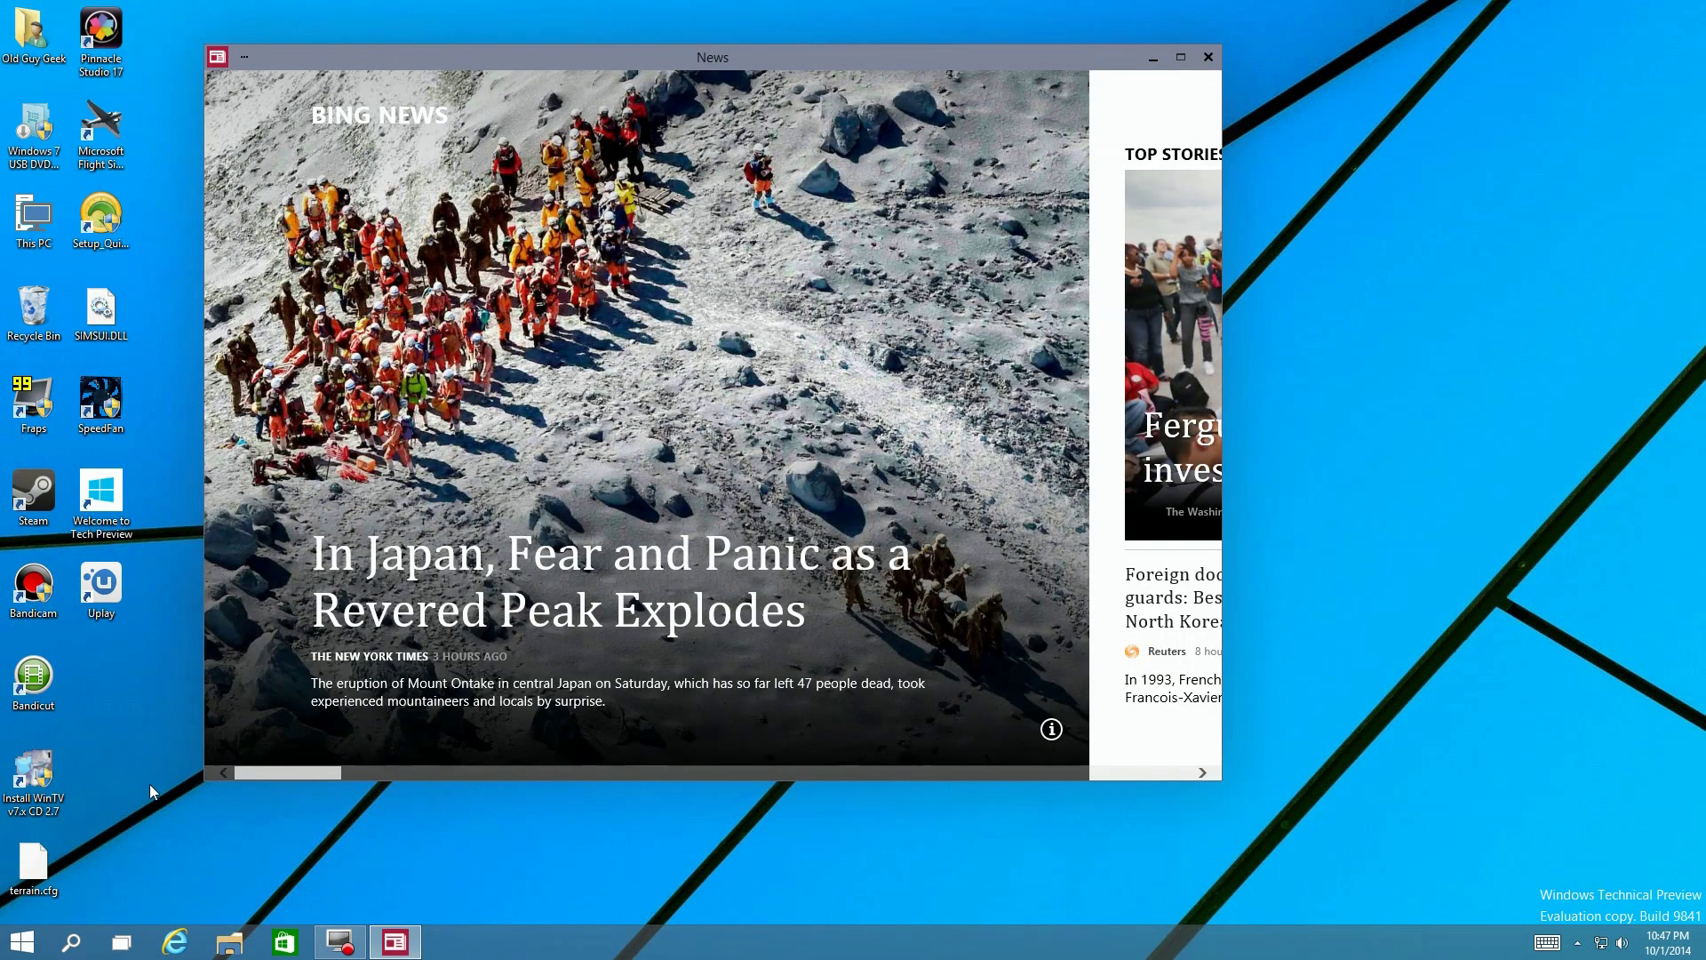
{"action": "left_click", "coordinate": [22, 941]}
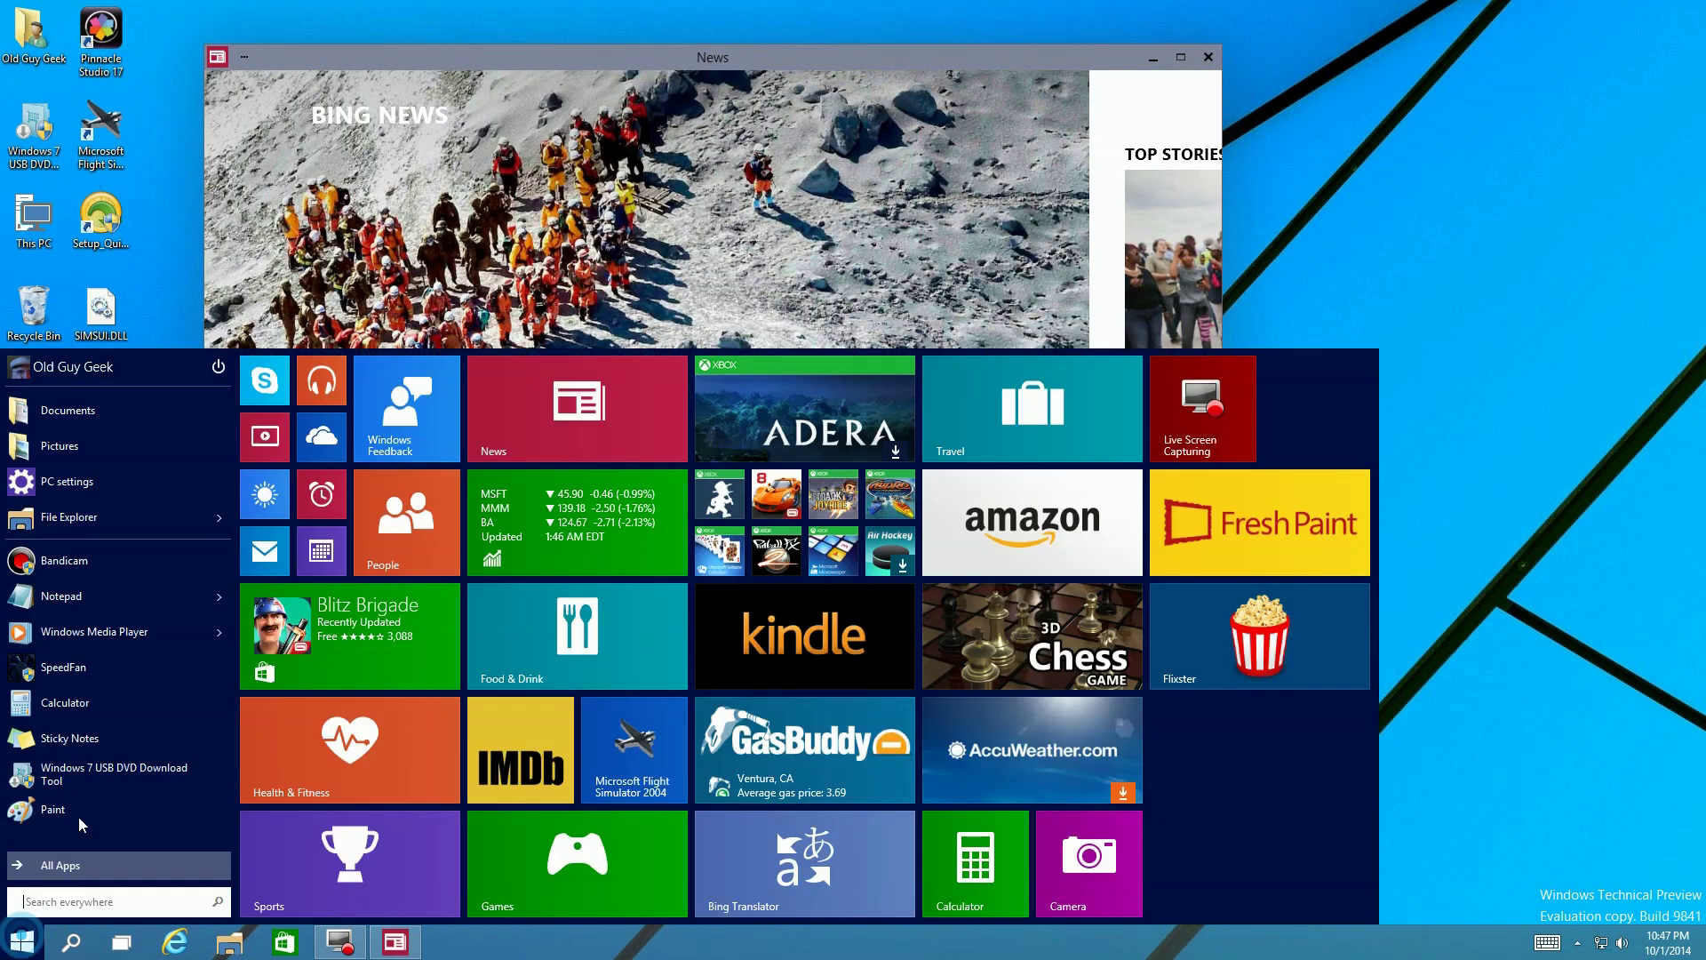
{"action": "left_click", "coordinate": [62, 416]}
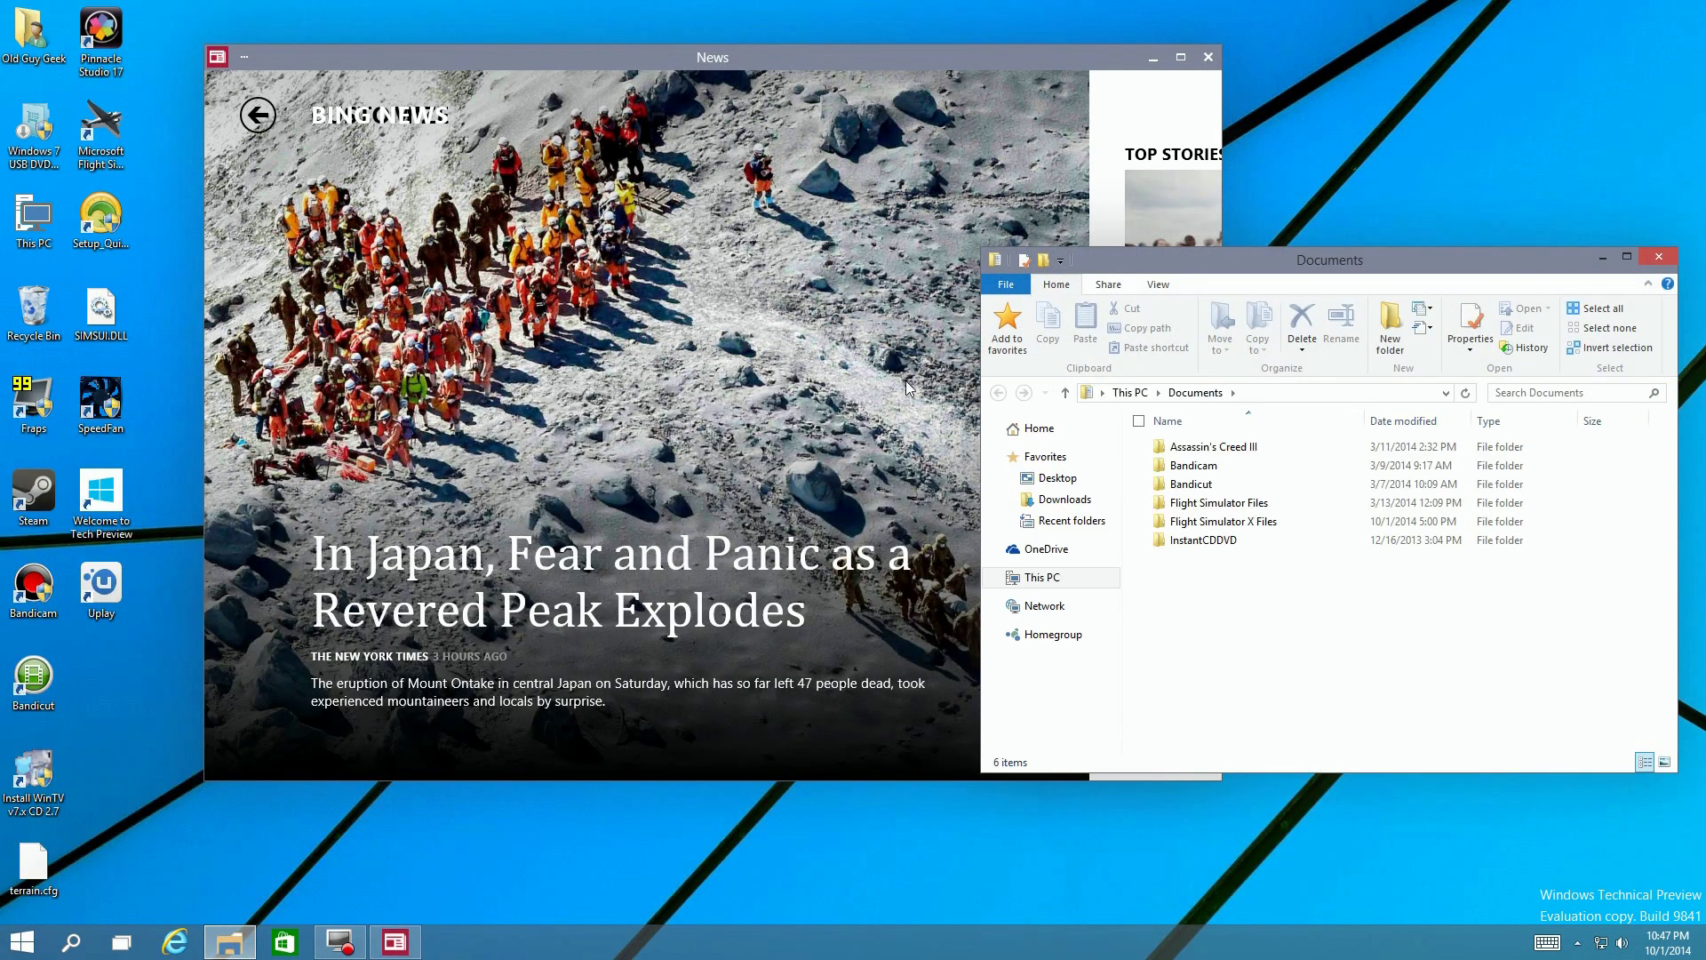
{"action": "left_click_drag", "start_coordinate": [1210, 261], "coordinate": [995, 377]}
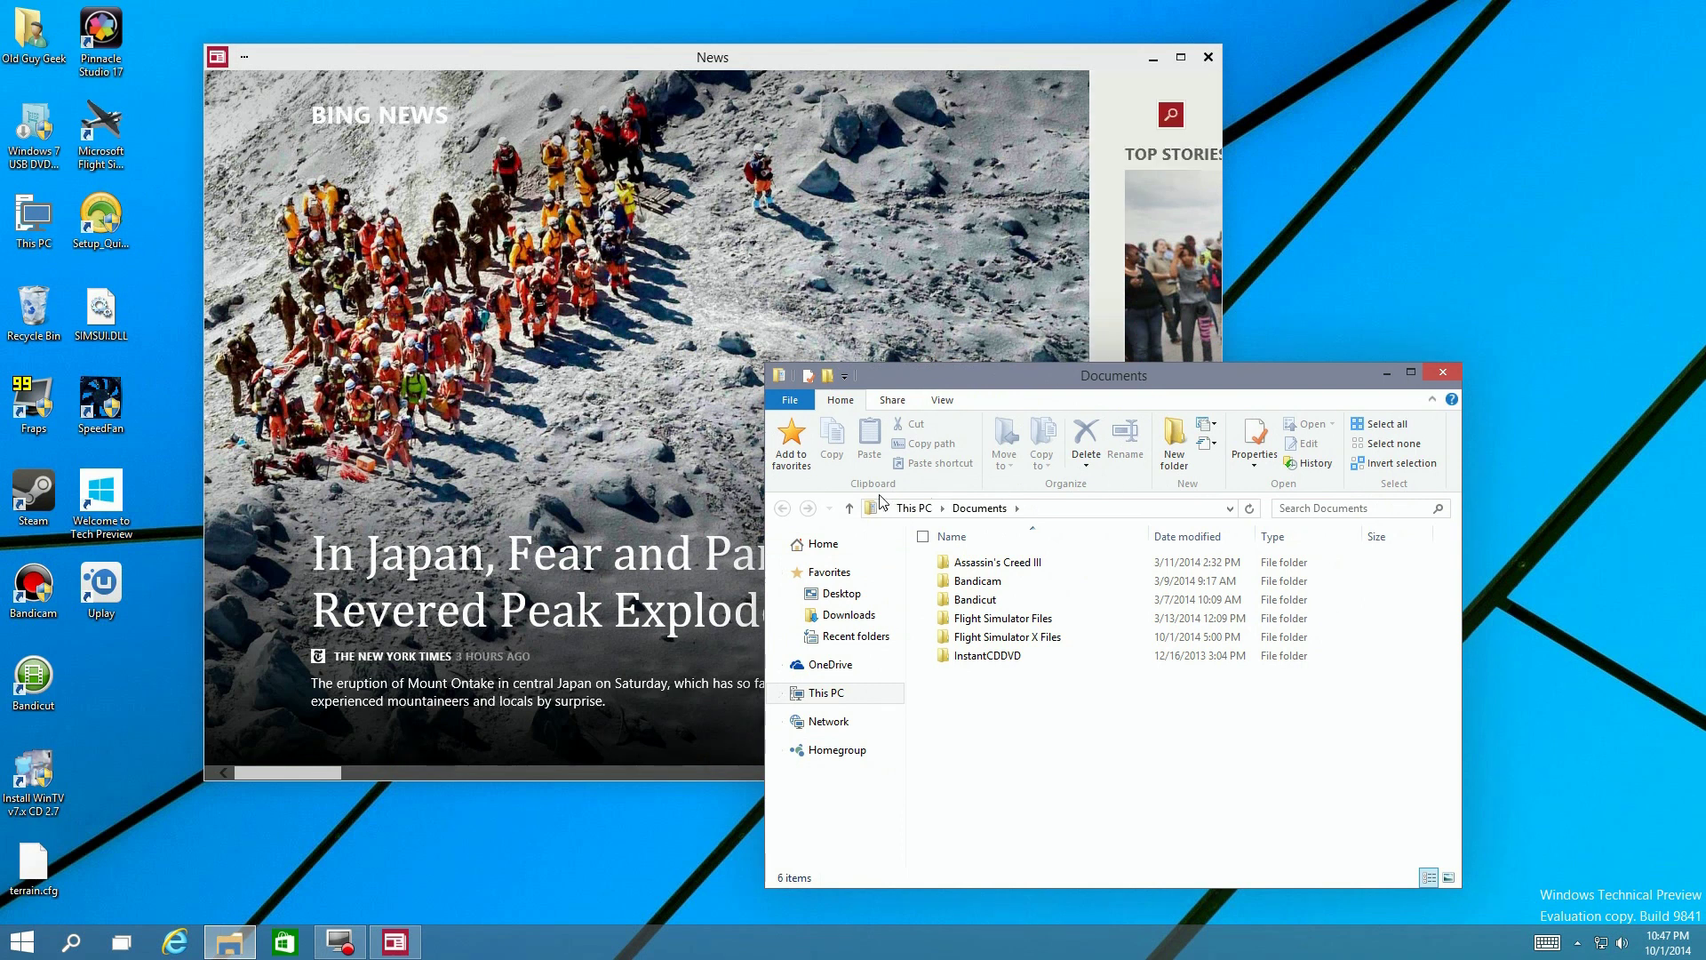
{"action": "left_click", "coordinate": [249, 845]}
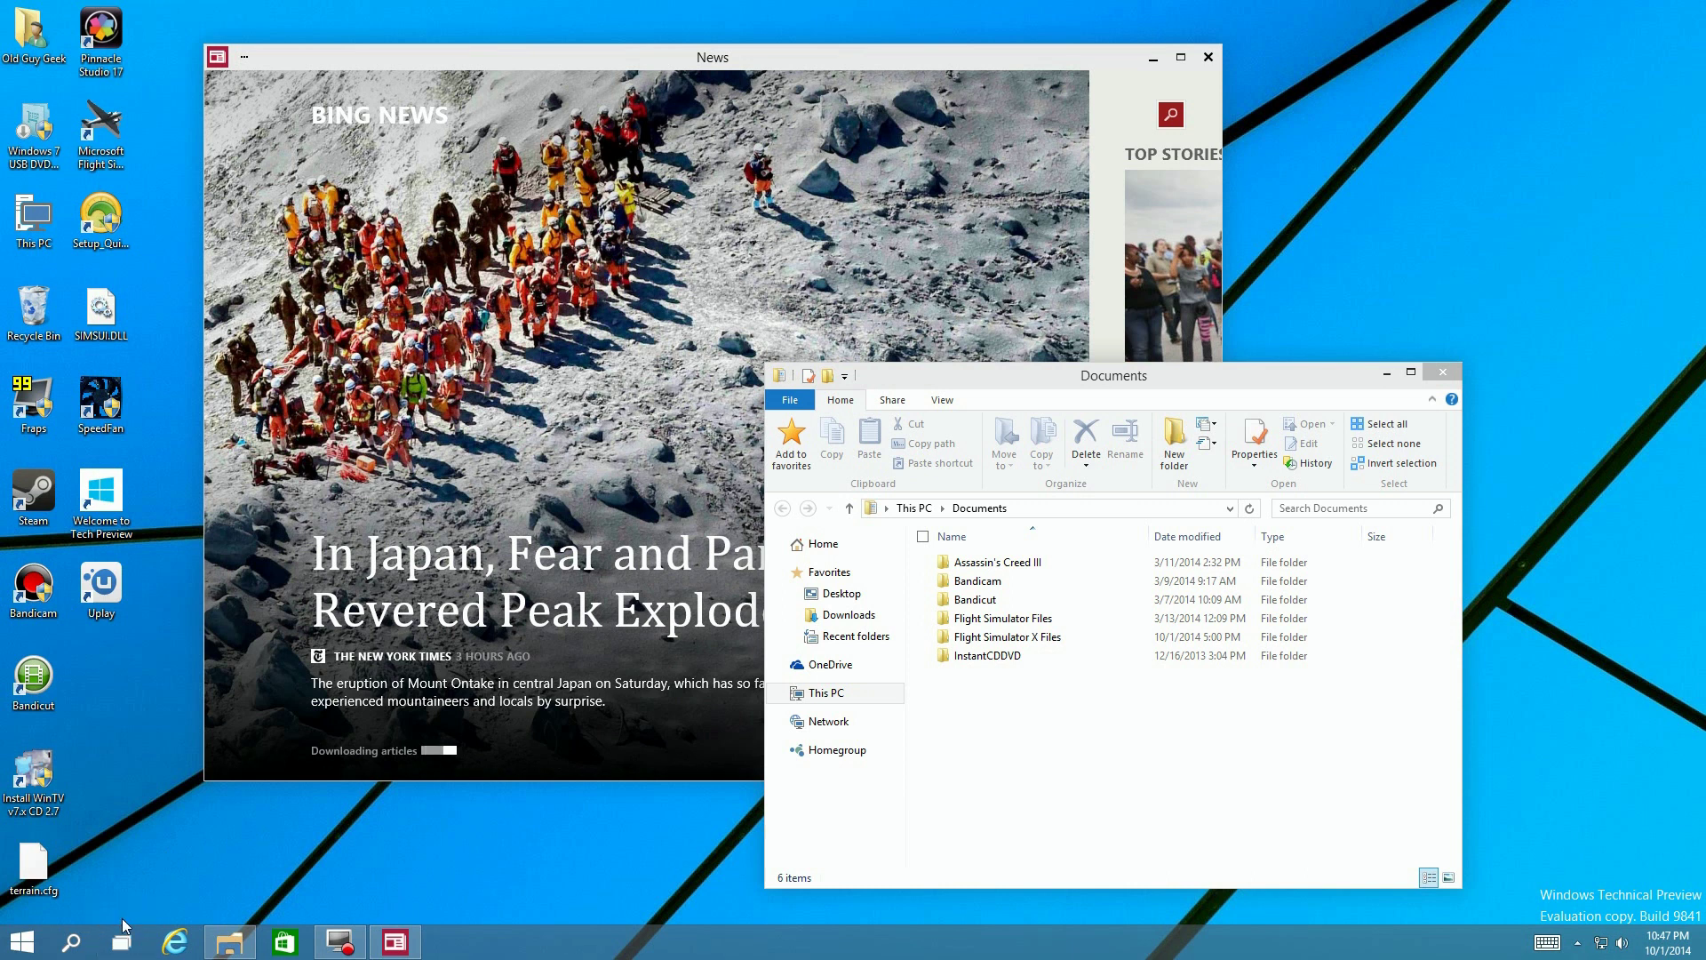
Step: Add a second virtual desktop in Task View, then return to desktop 1
{"action": "left_click", "coordinate": [123, 944]}
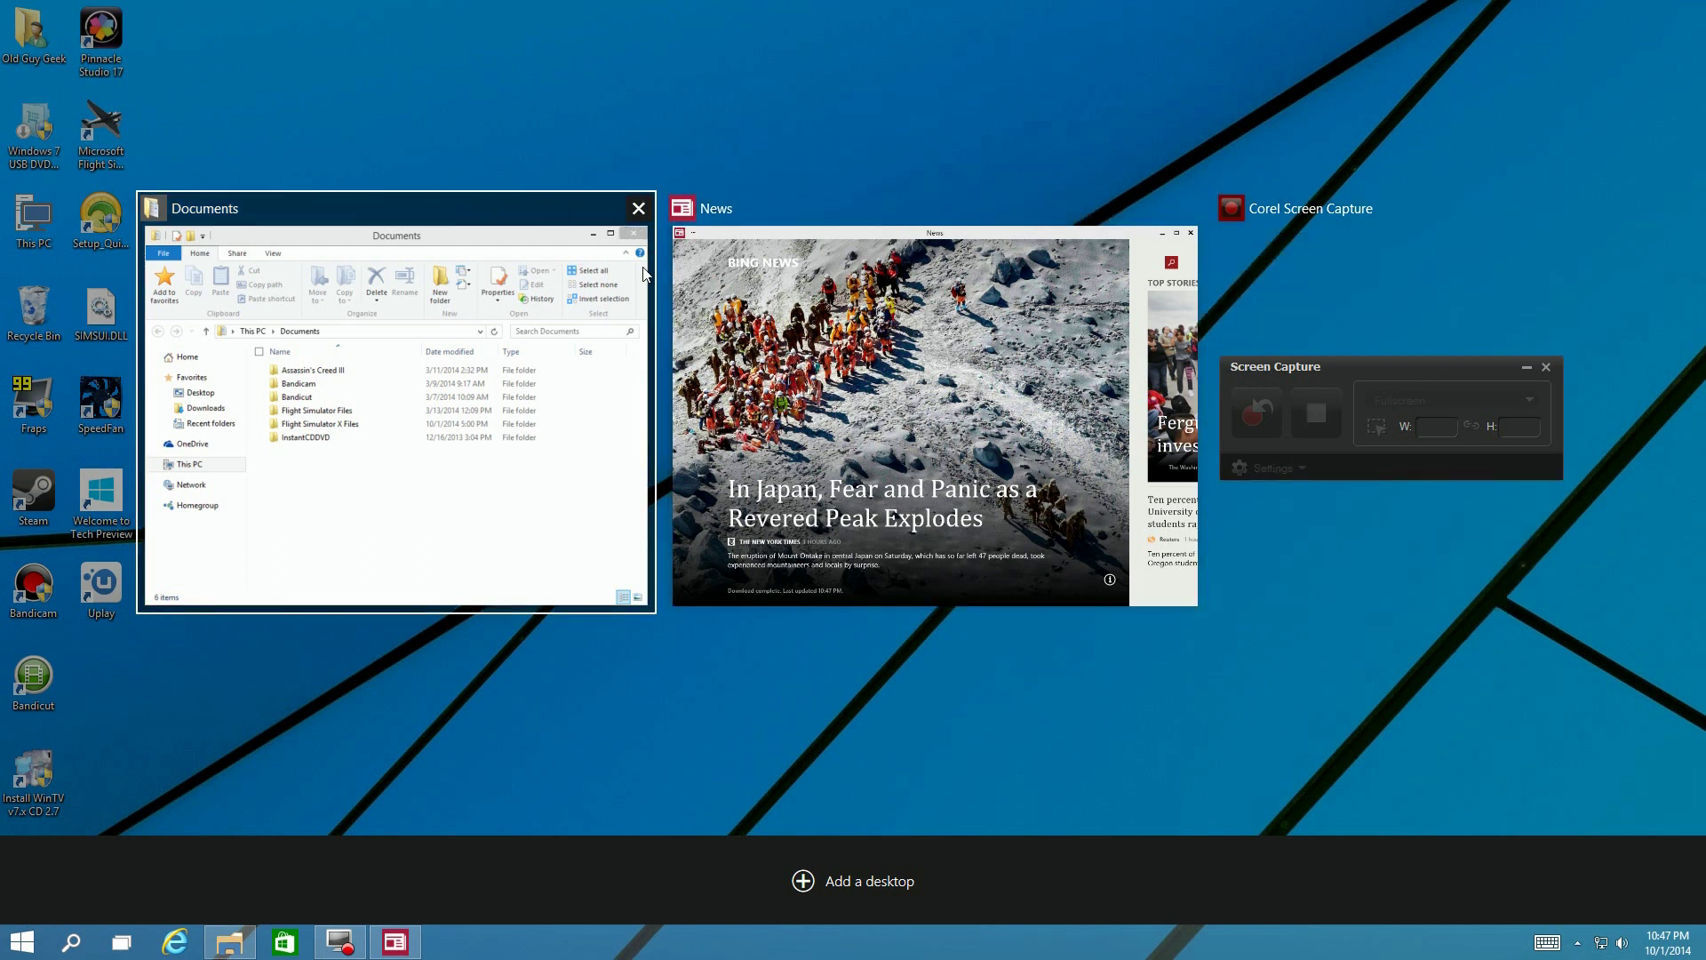
{"action": "left_click", "coordinate": [802, 881]}
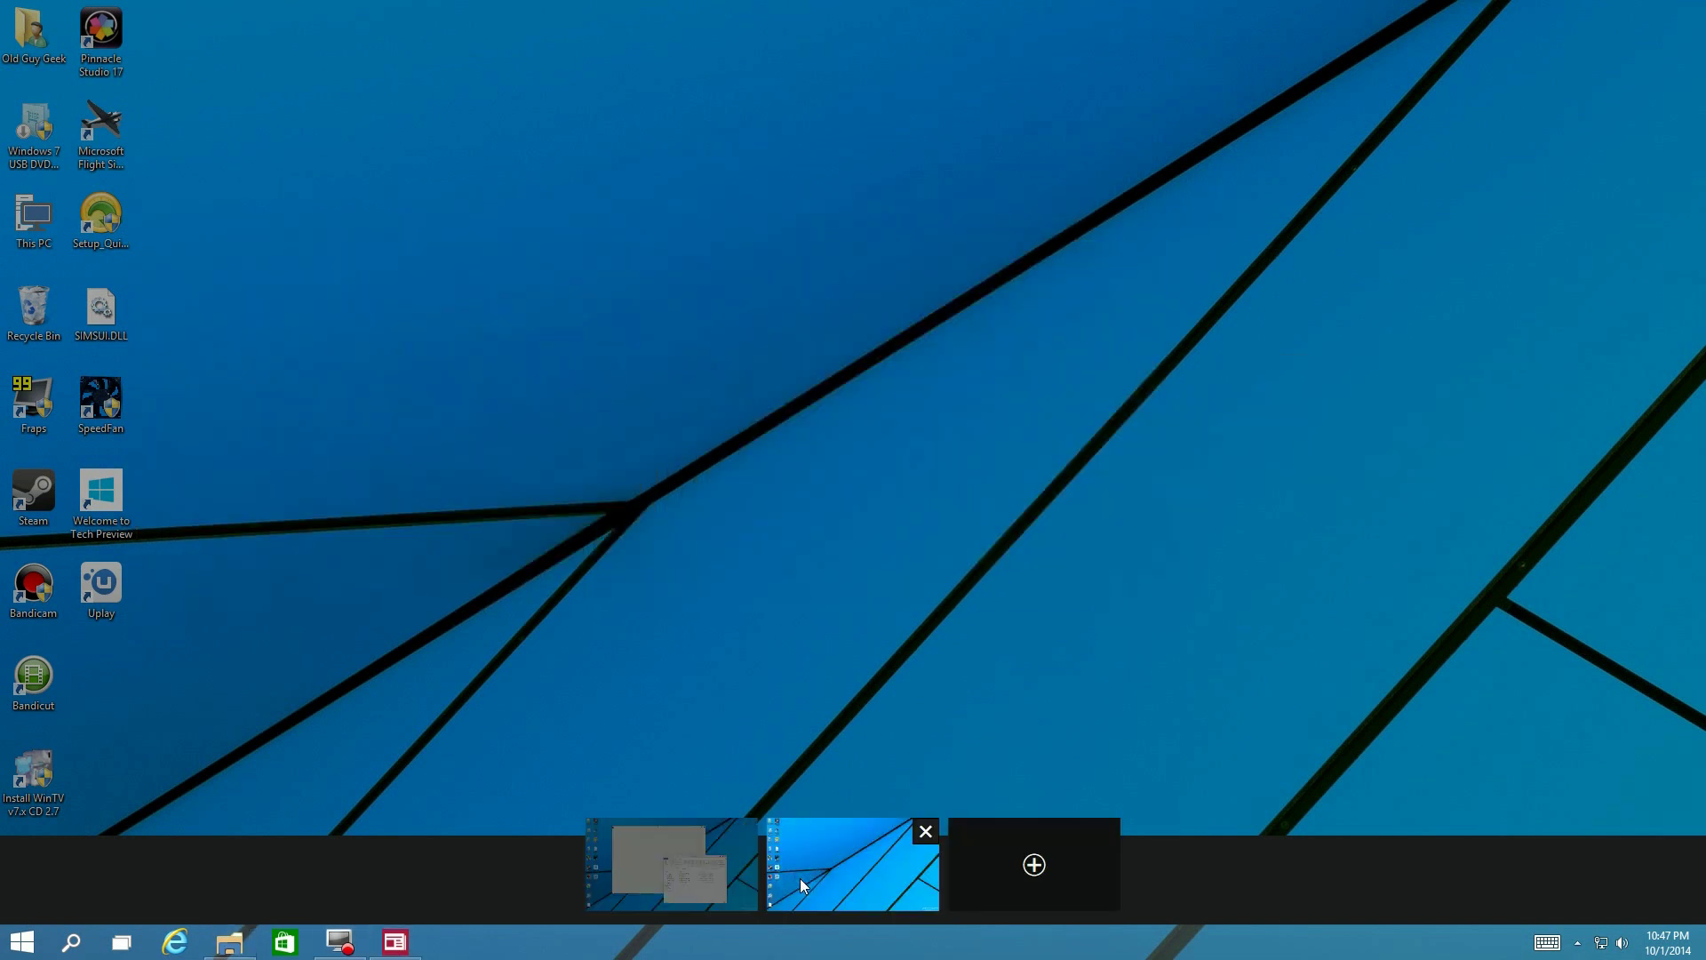
{"action": "left_click", "coordinate": [683, 843]}
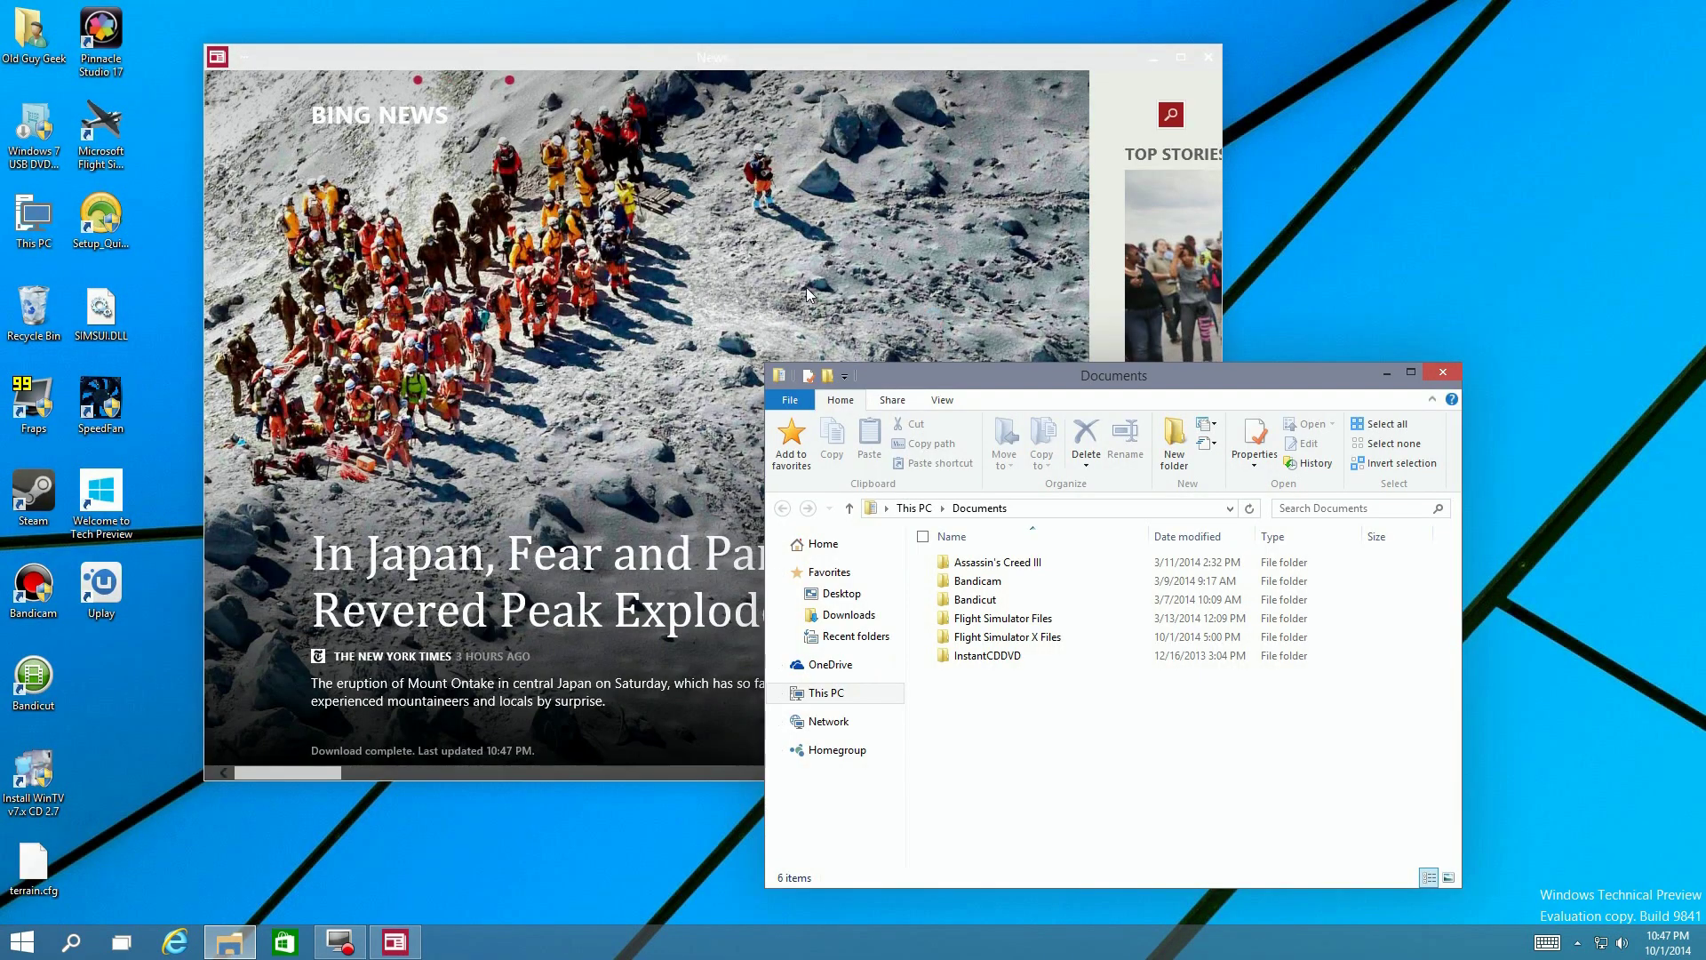
Step: Switch to desktop 2 and open This PC in File Explorer there
{"action": "left_click", "coordinate": [121, 941]}
{"action": "left_click", "coordinate": [829, 871]}
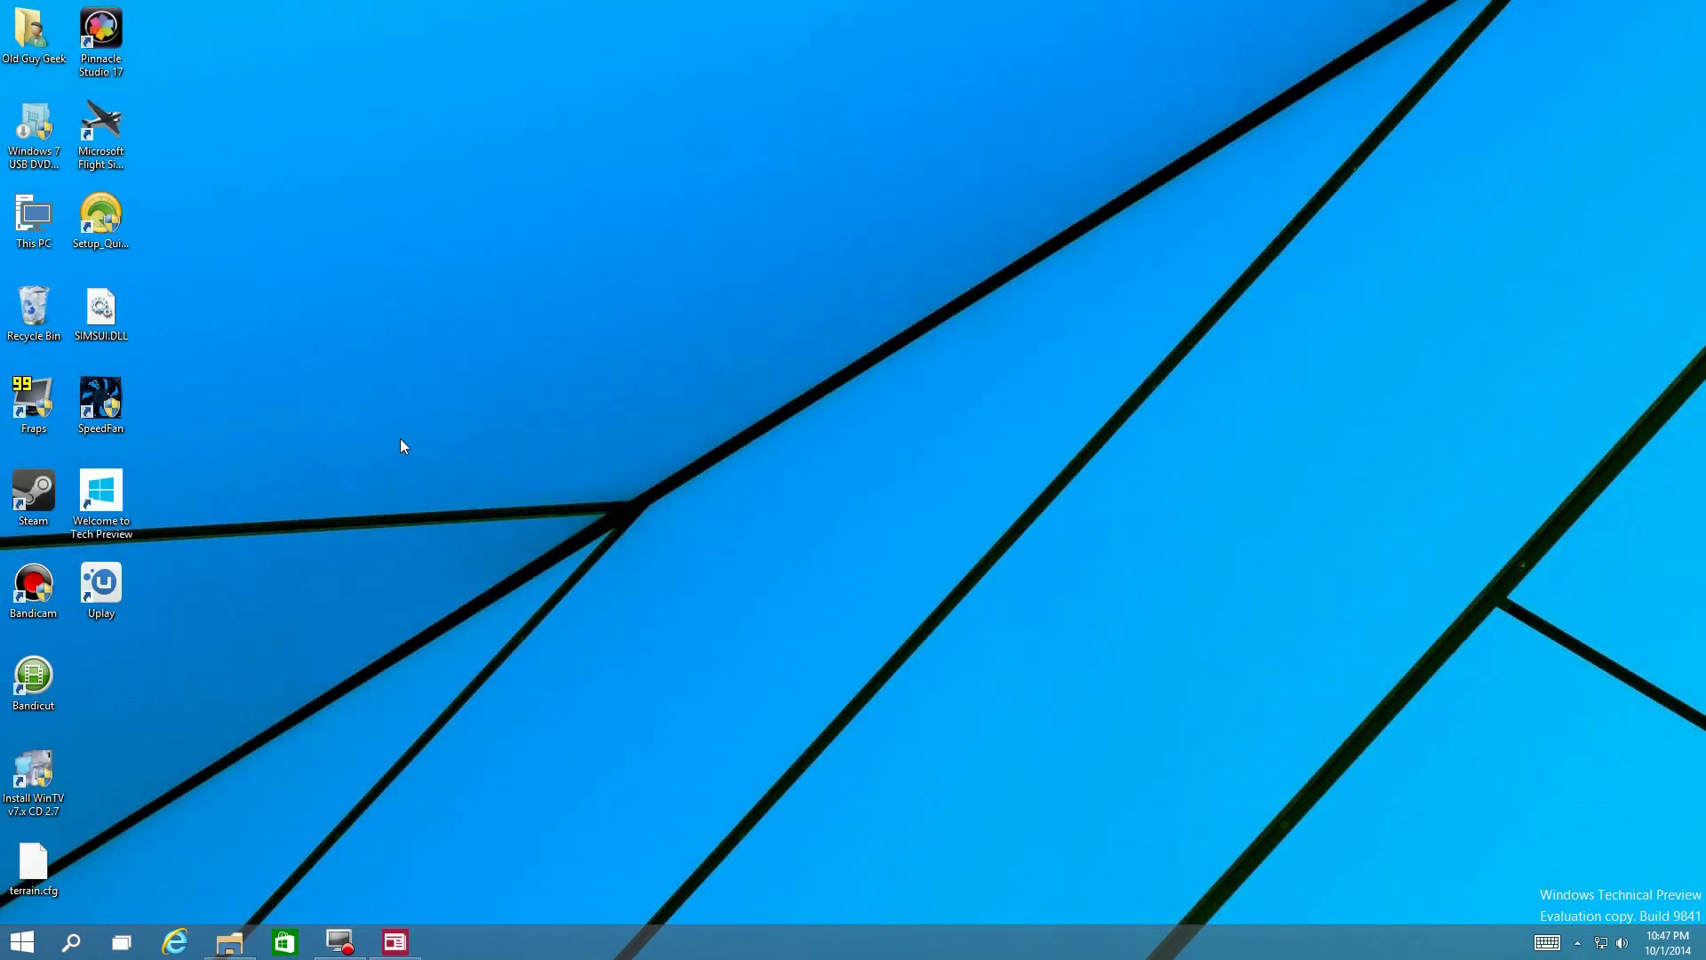
{"action": "left_click", "coordinate": [30, 220]}
{"action": "double_click", "coordinate": [30, 221]}
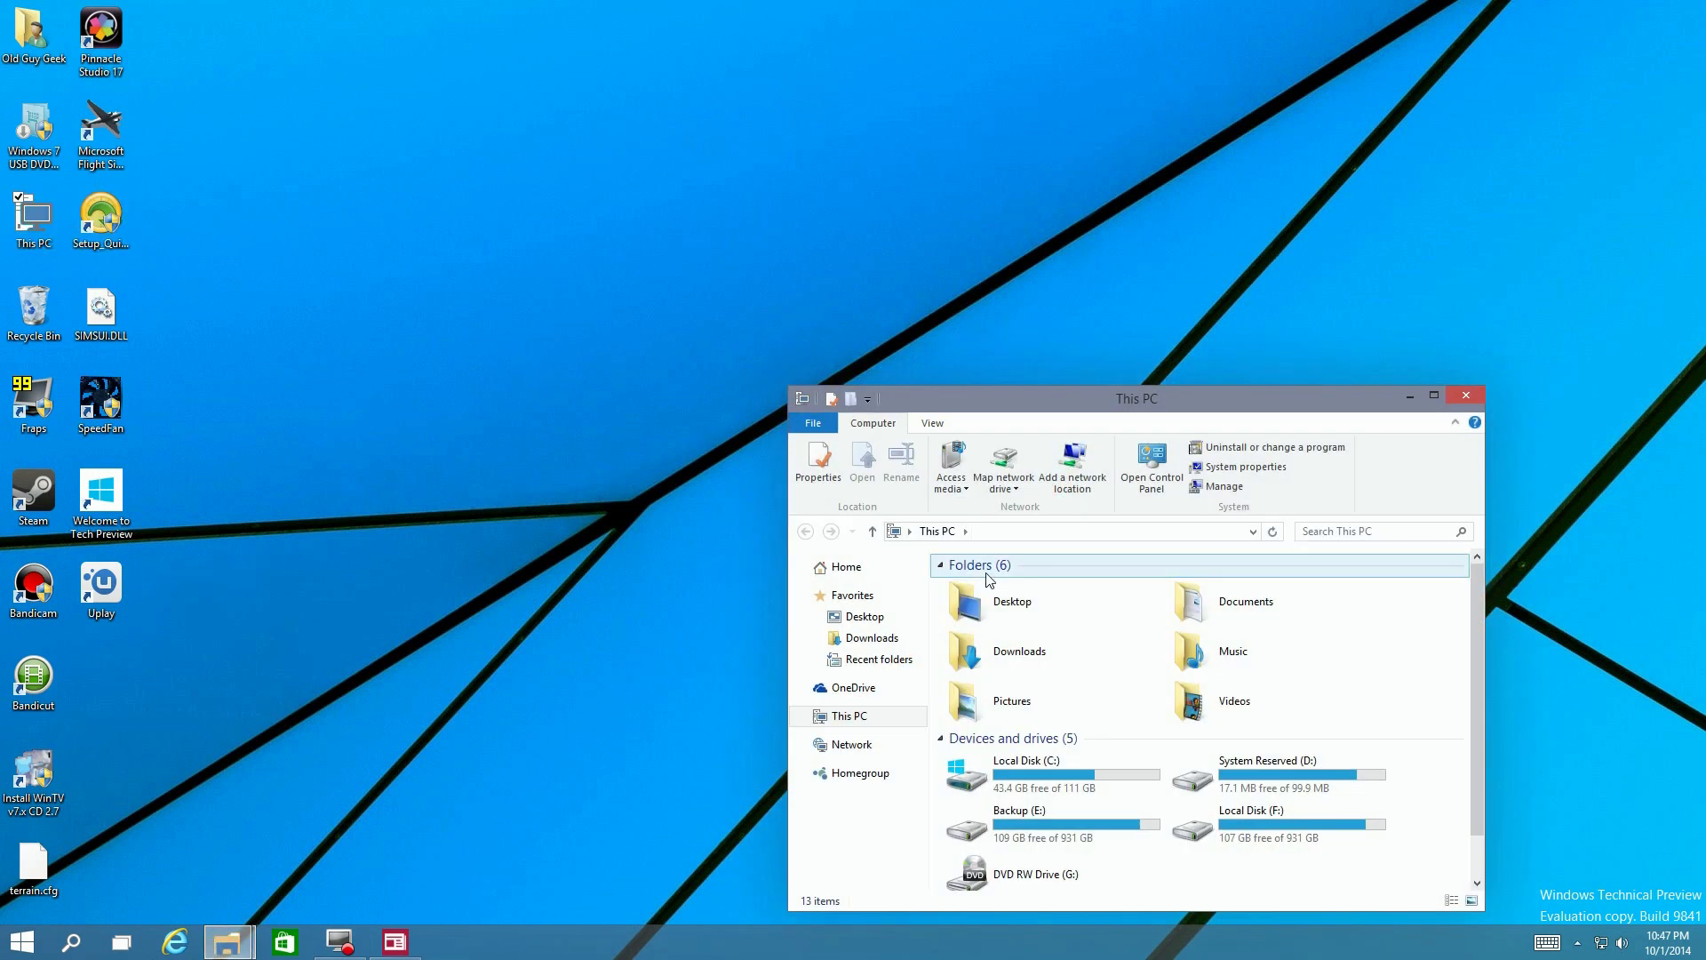
Step: Visit desktop 1 through Task View, then come back to desktop 2
{"action": "left_click", "coordinate": [121, 942]}
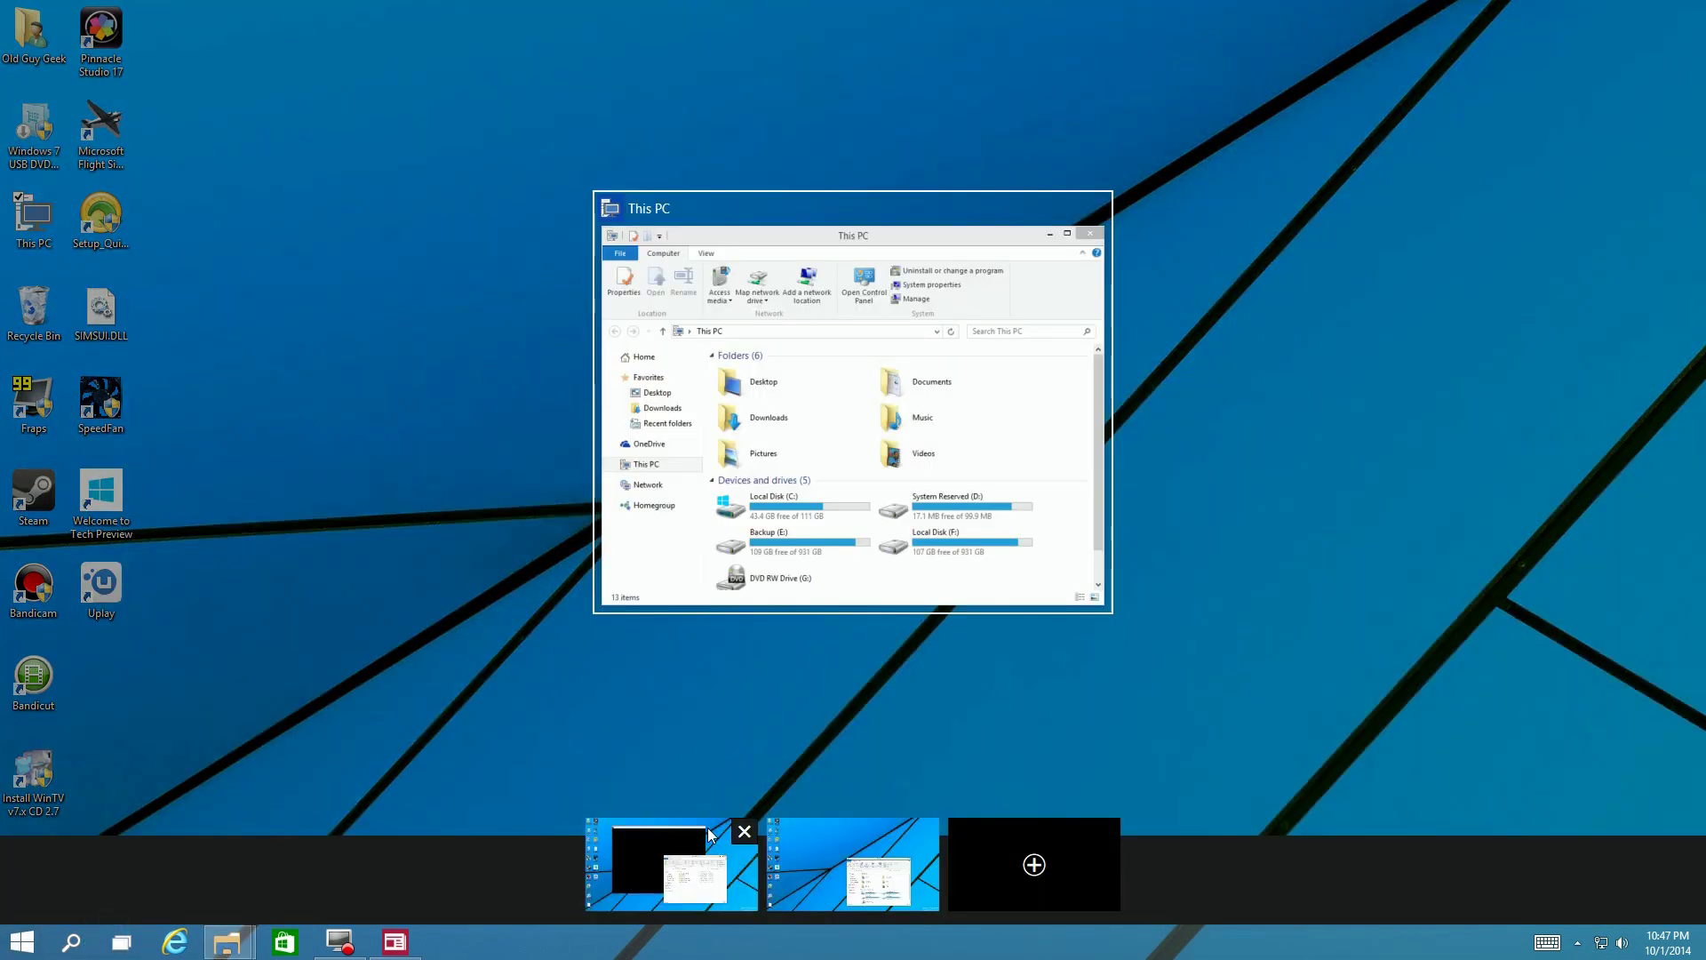
{"action": "mouse_move", "coordinate": [725, 833]}
{"action": "left_click", "coordinate": [717, 834]}
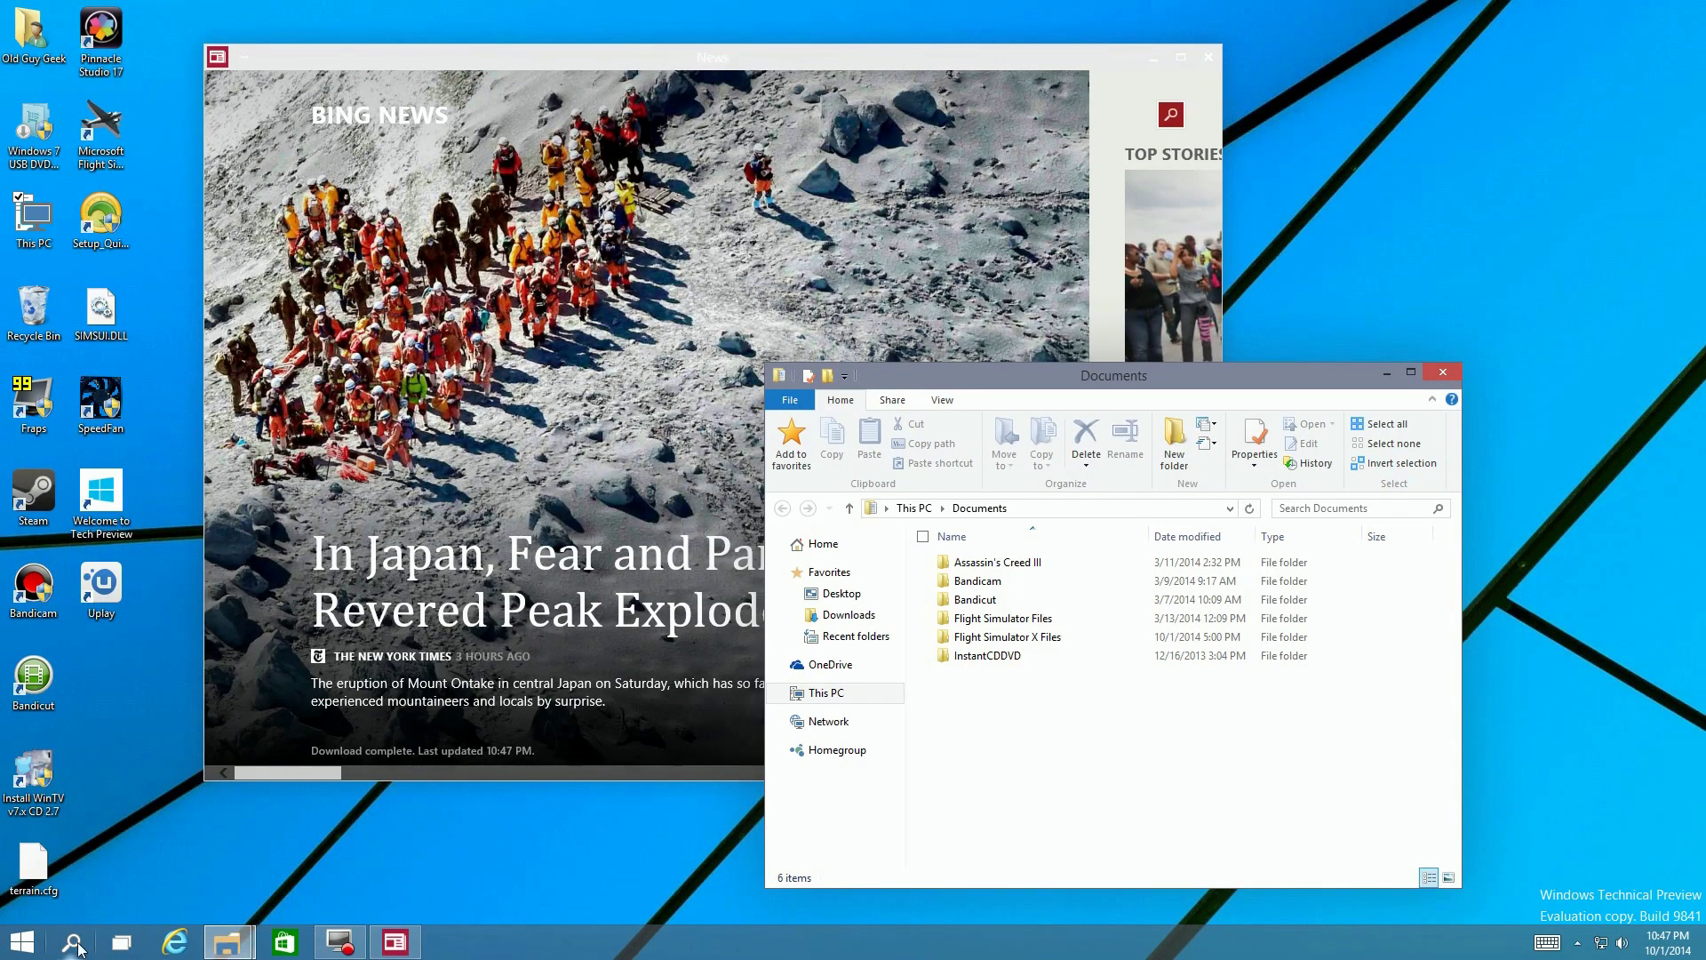
{"action": "left_click", "coordinate": [117, 940]}
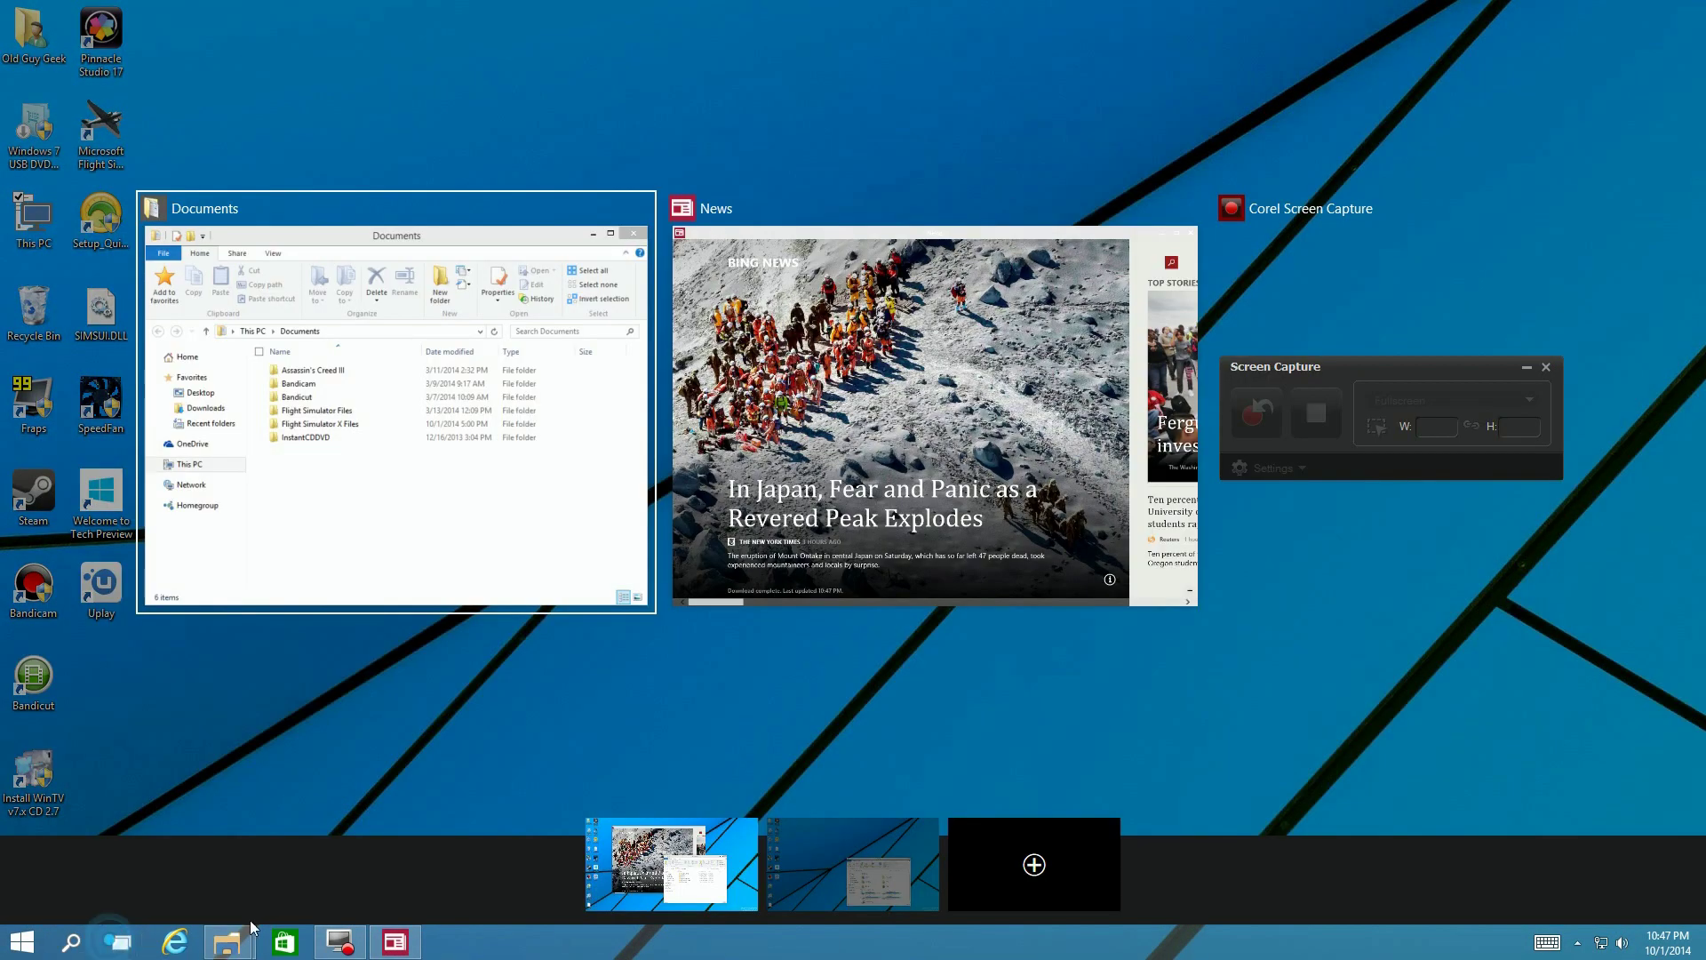
{"action": "left_click", "coordinate": [836, 853]}
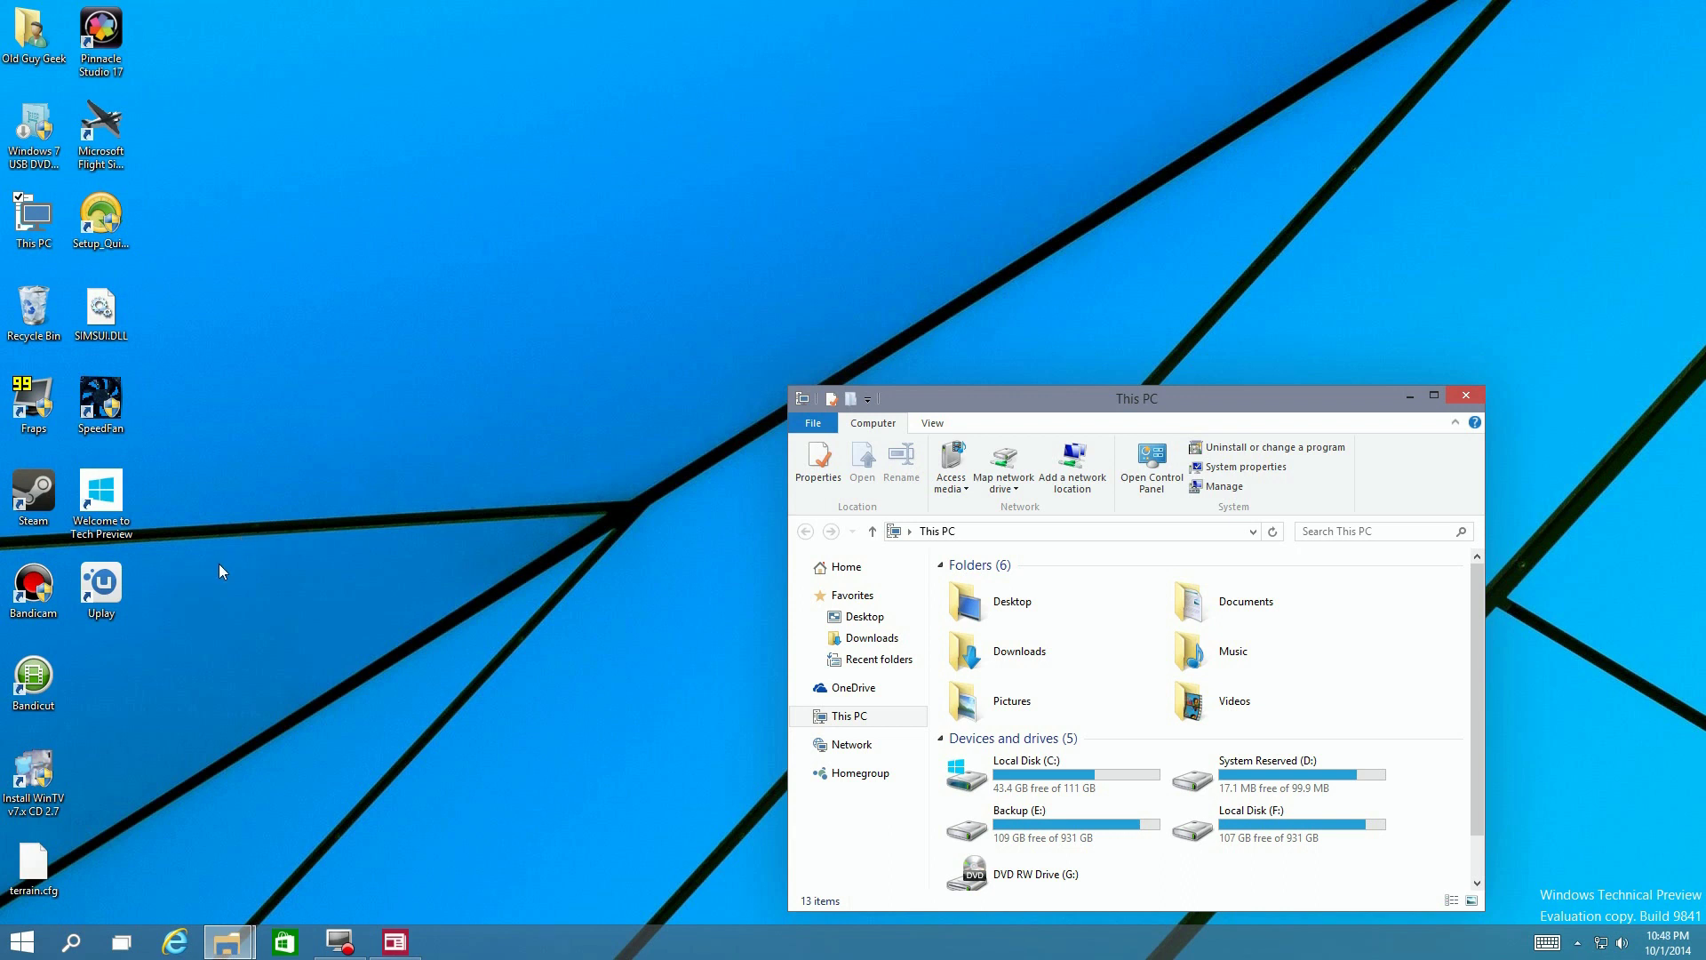
Step: Launch the Finance app from Start and restore it to a window
{"action": "left_click", "coordinate": [21, 941]}
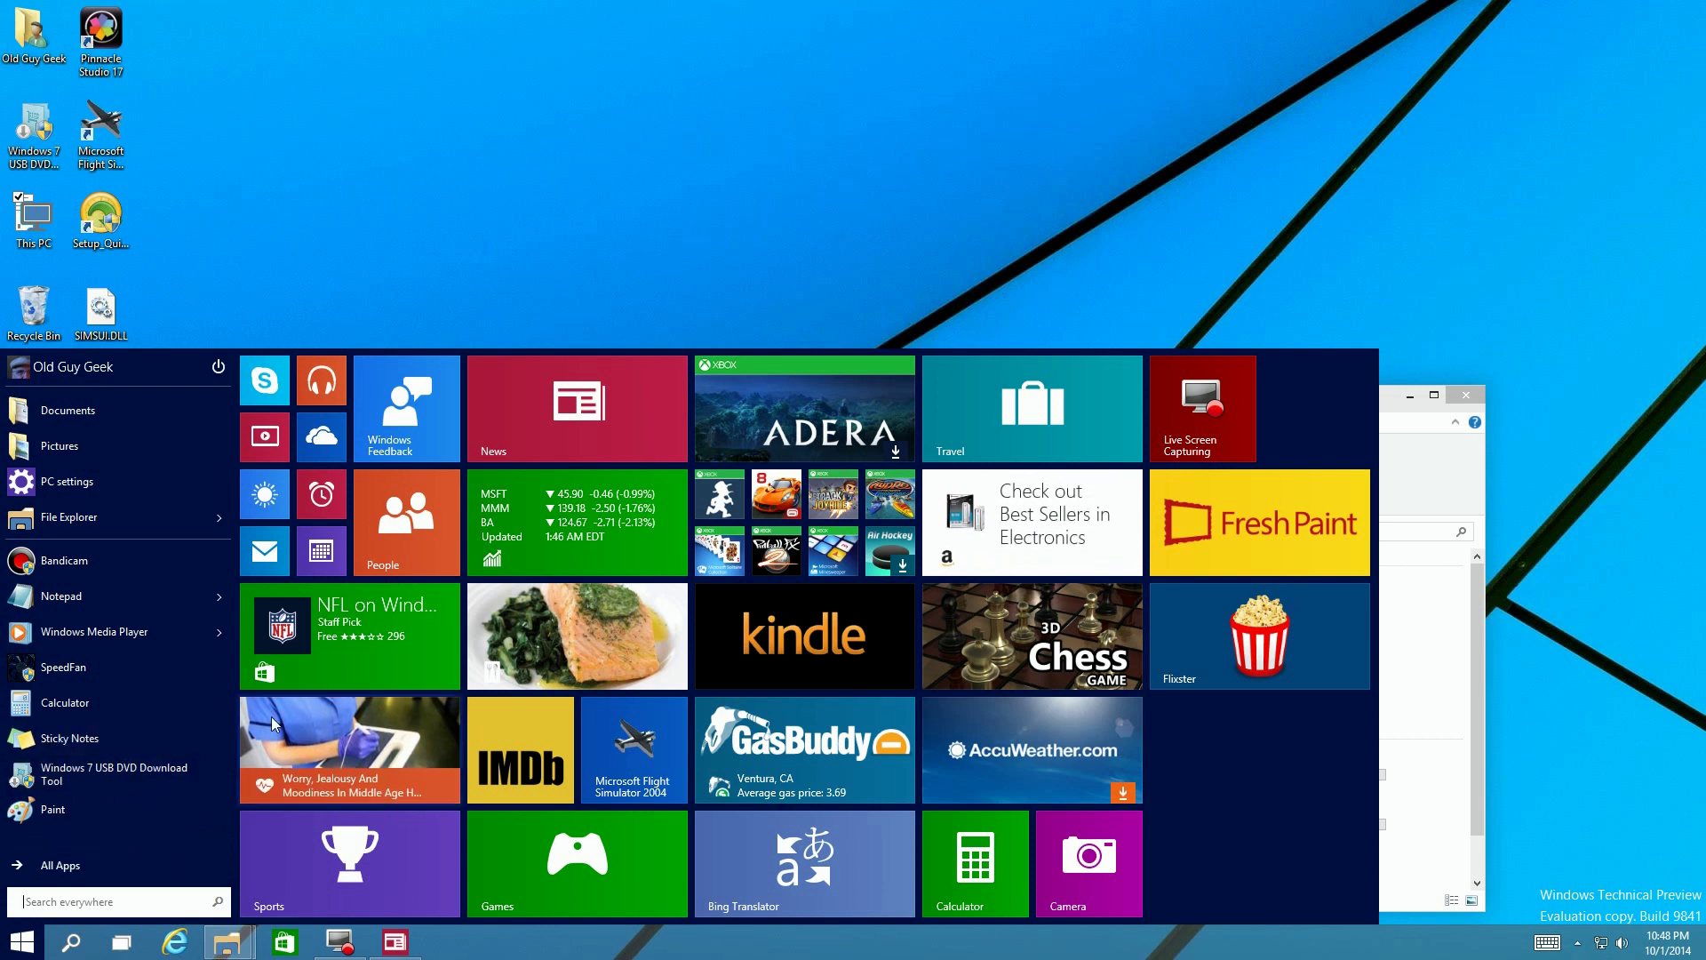
{"action": "left_click", "coordinate": [582, 528]}
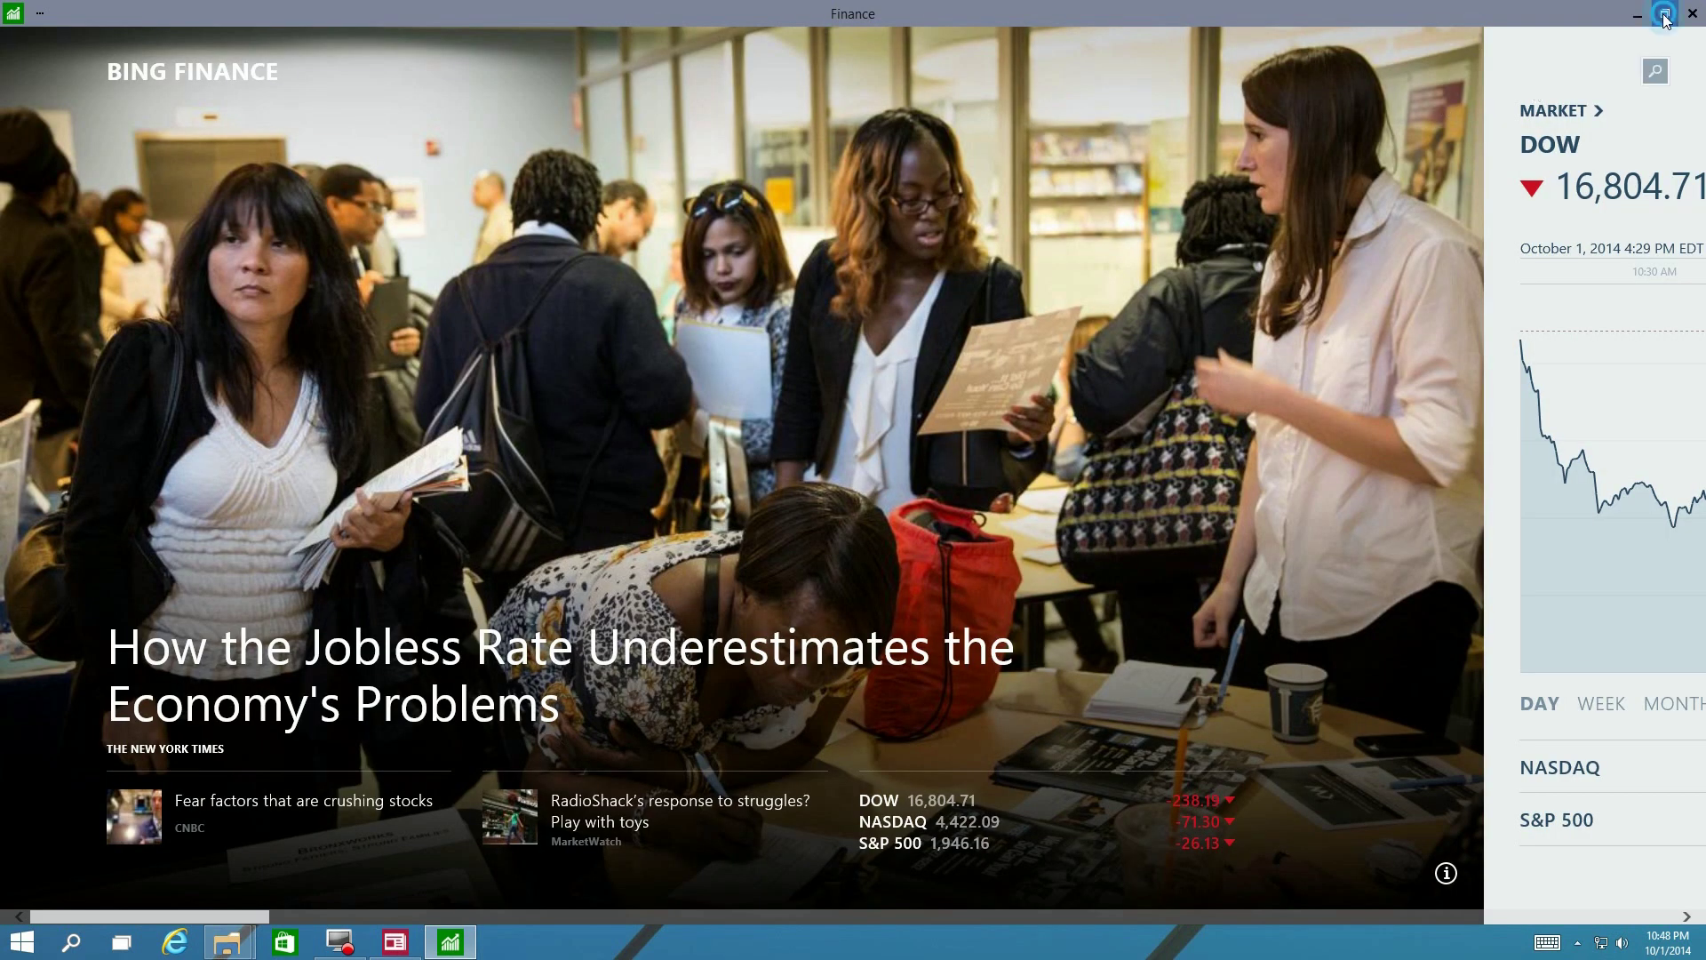
{"action": "left_click", "coordinate": [1665, 13]}
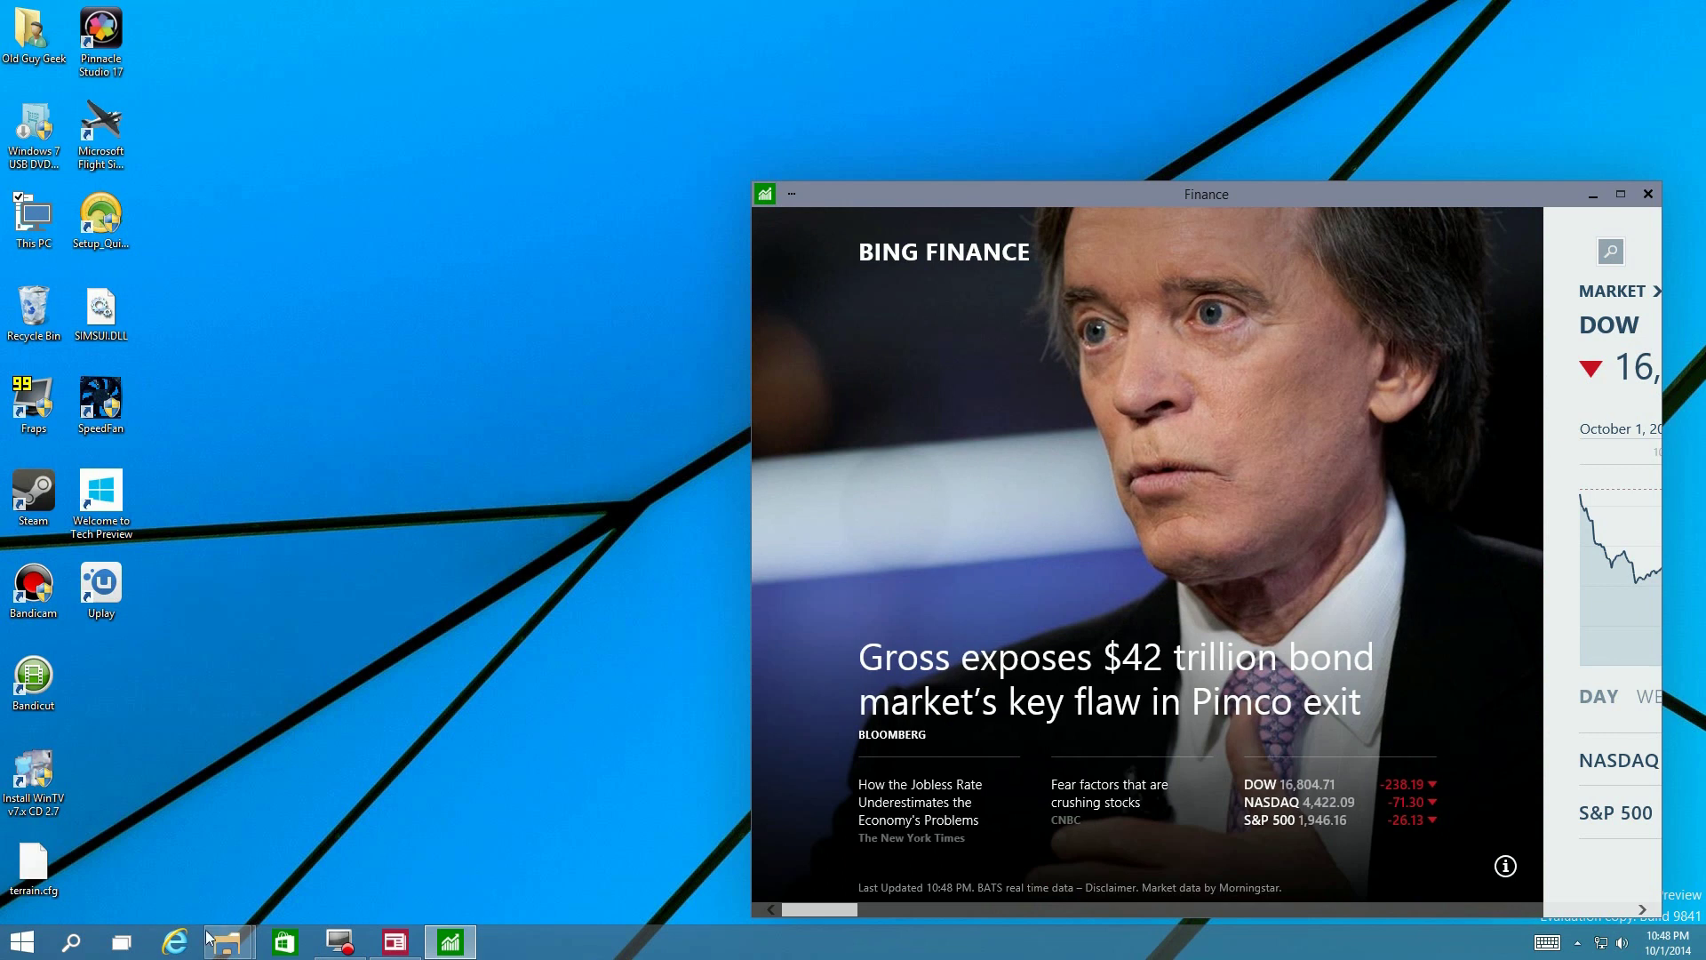
Step: Preview the desktop thumbnails in Task View, returning to the Finance desktop
{"action": "left_click", "coordinate": [111, 946]}
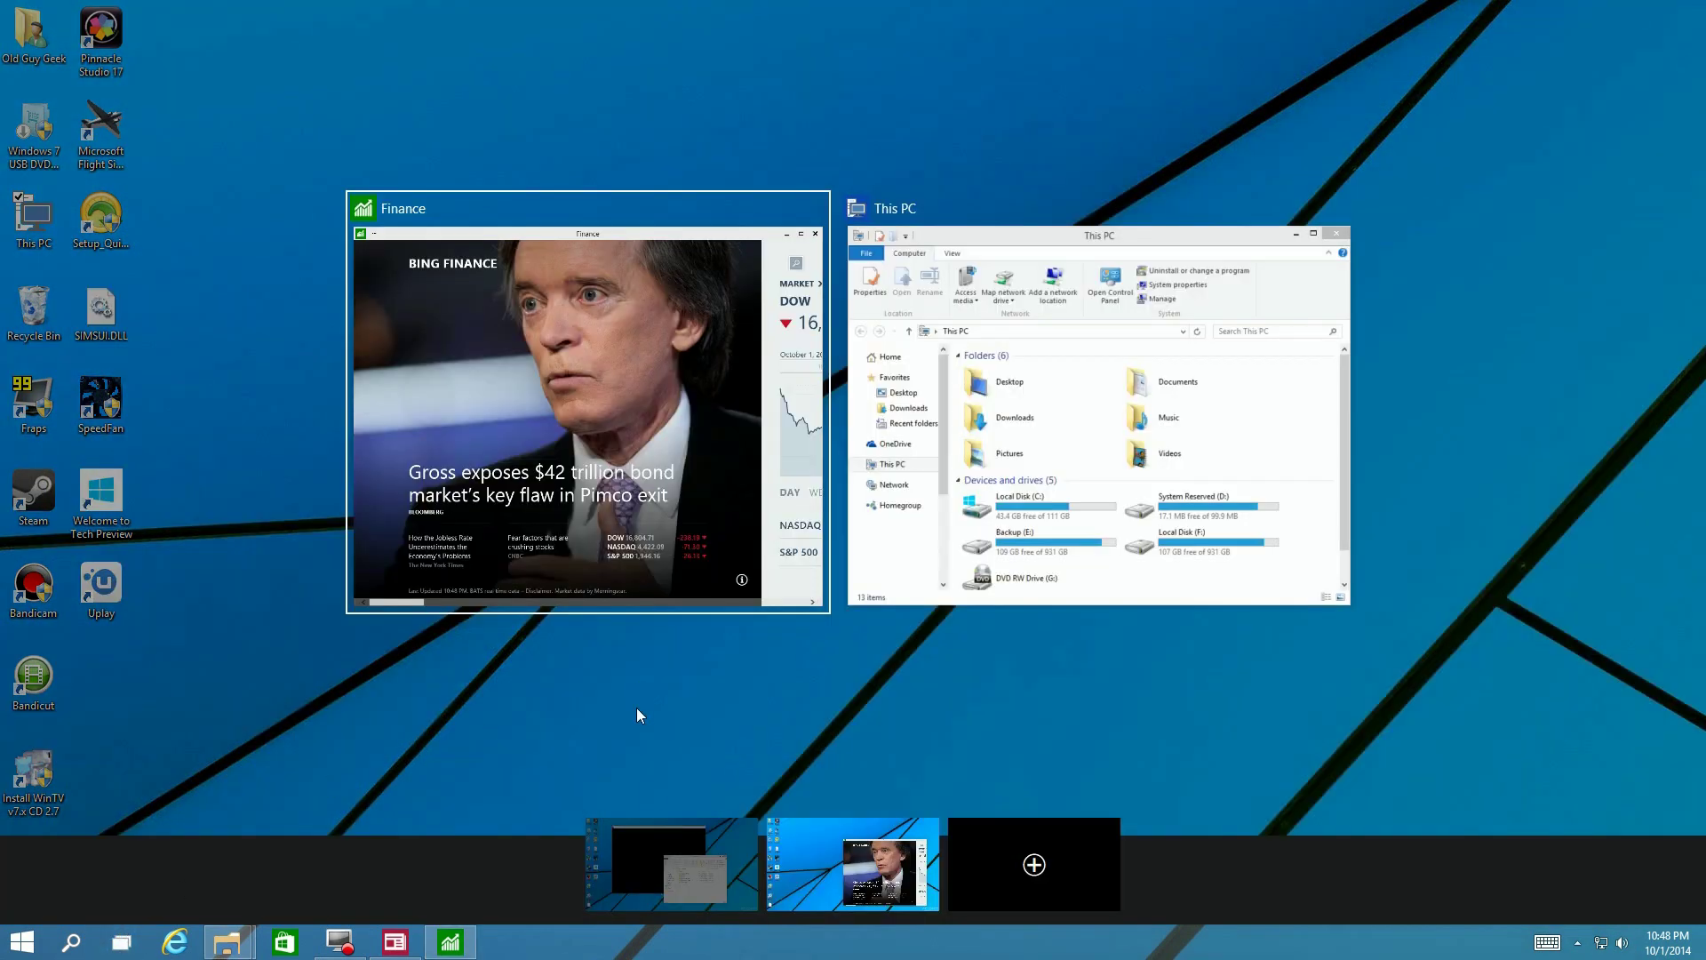
{"action": "mouse_move", "coordinate": [720, 842]}
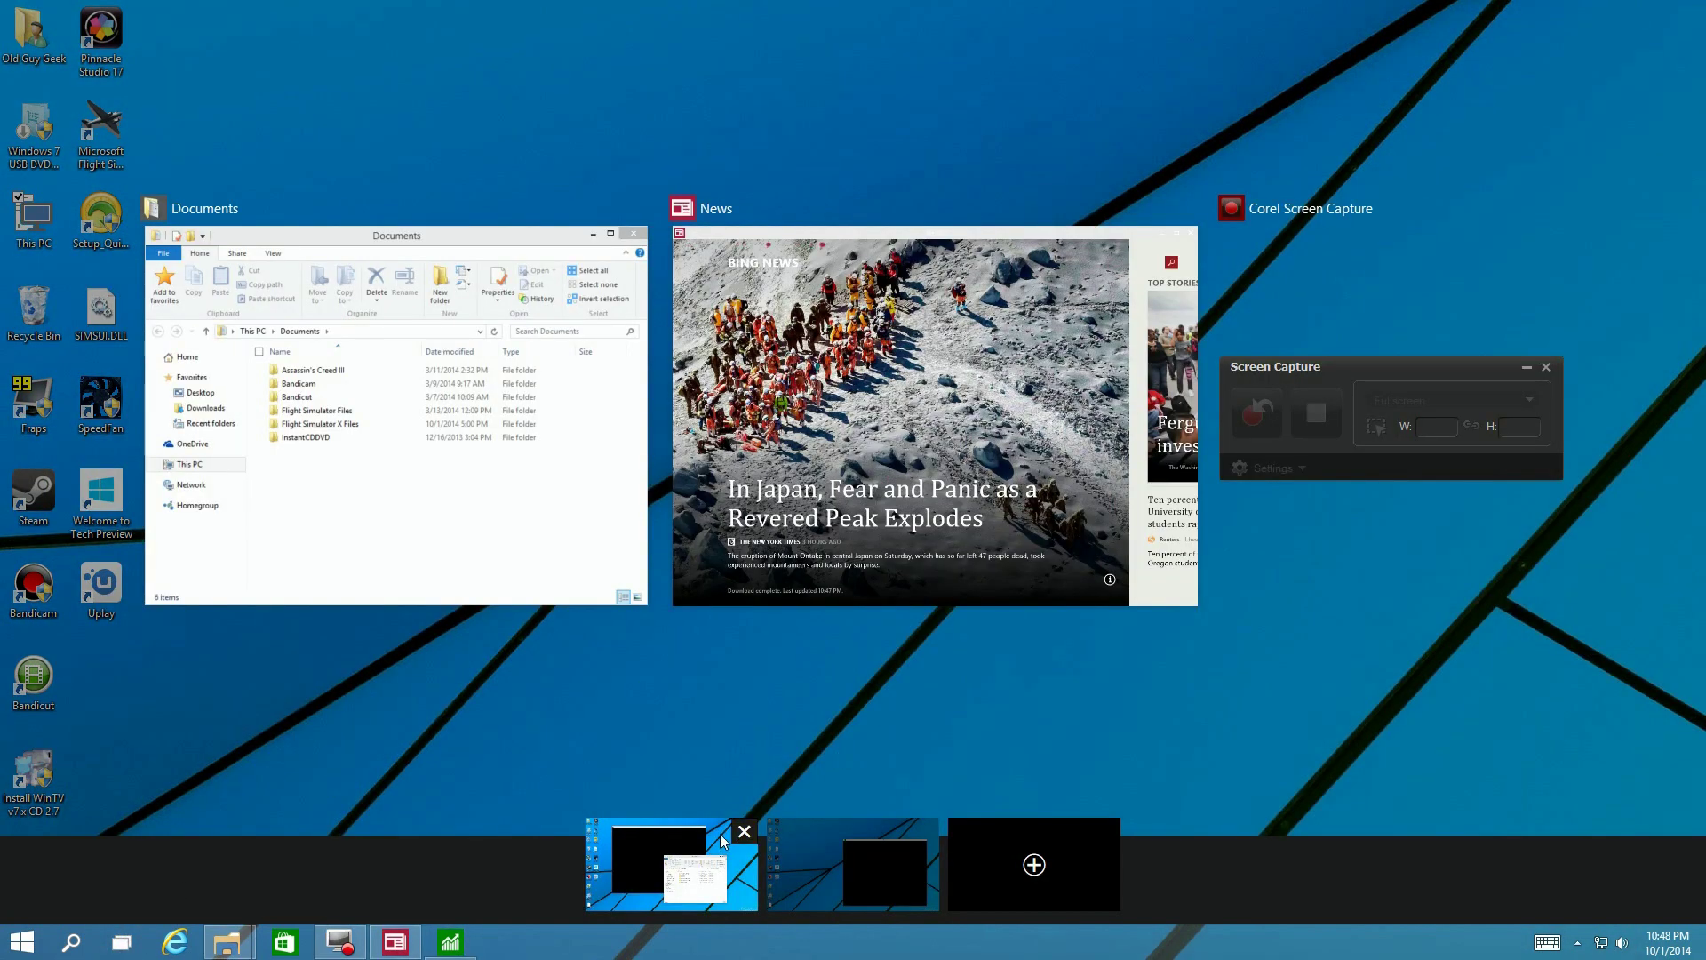
{"action": "left_click", "coordinate": [805, 844]}
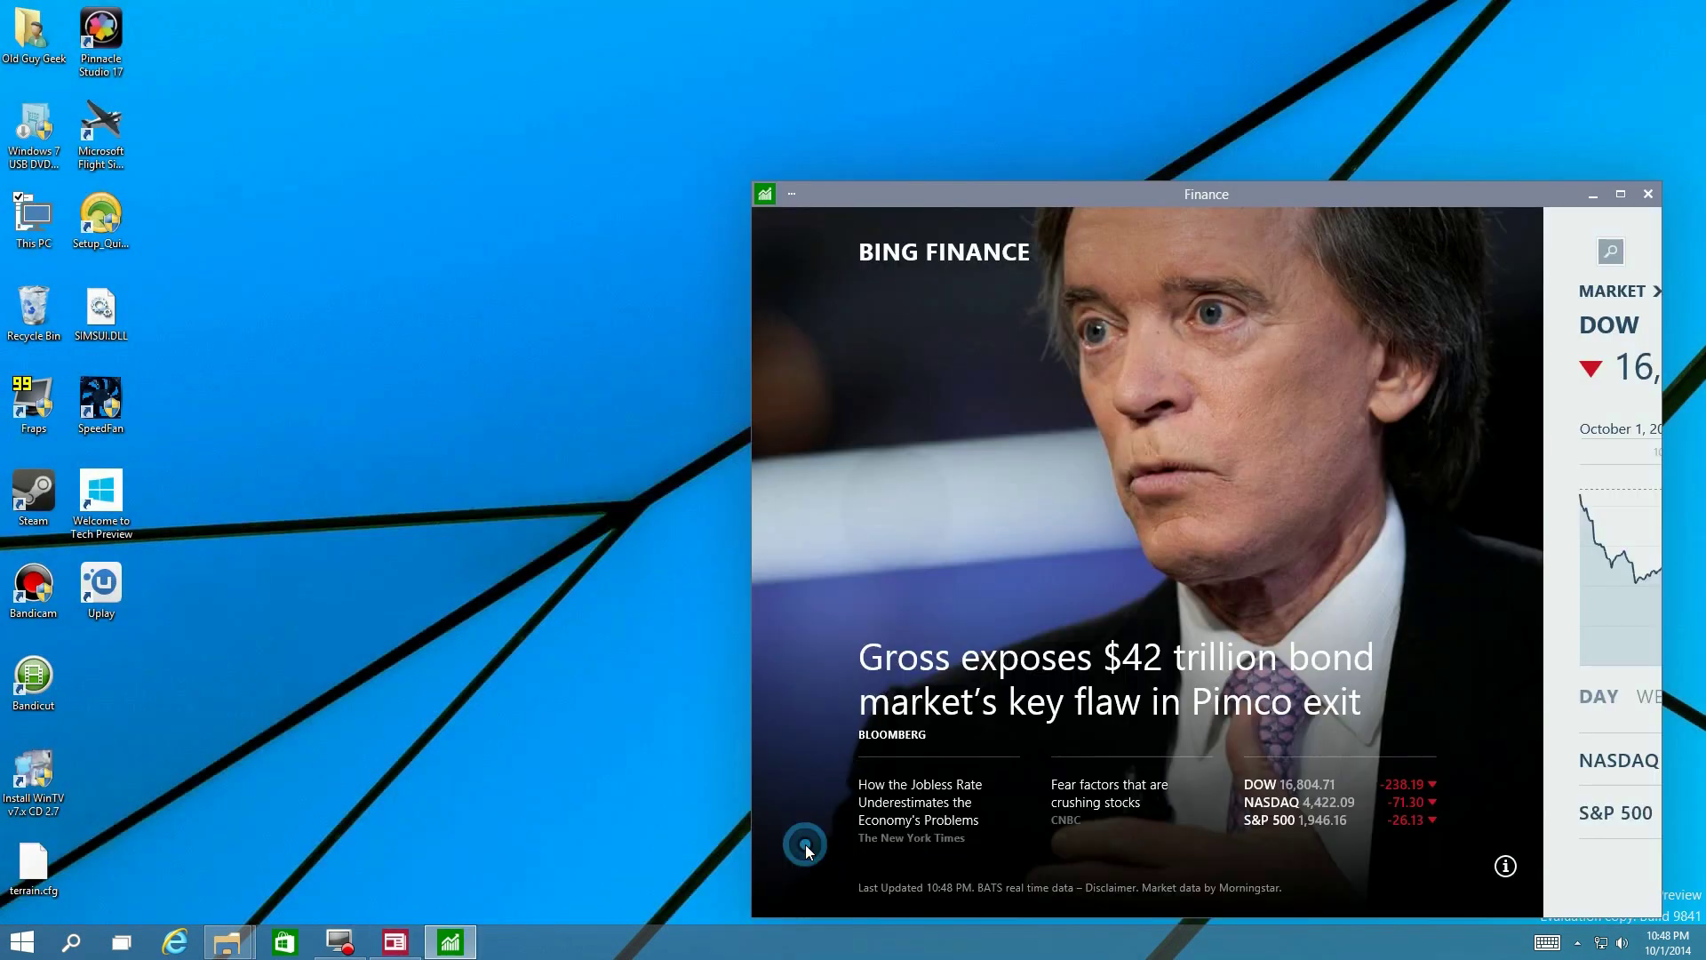
{"action": "left_click", "coordinate": [121, 942]}
{"action": "mouse_move", "coordinate": [711, 844]}
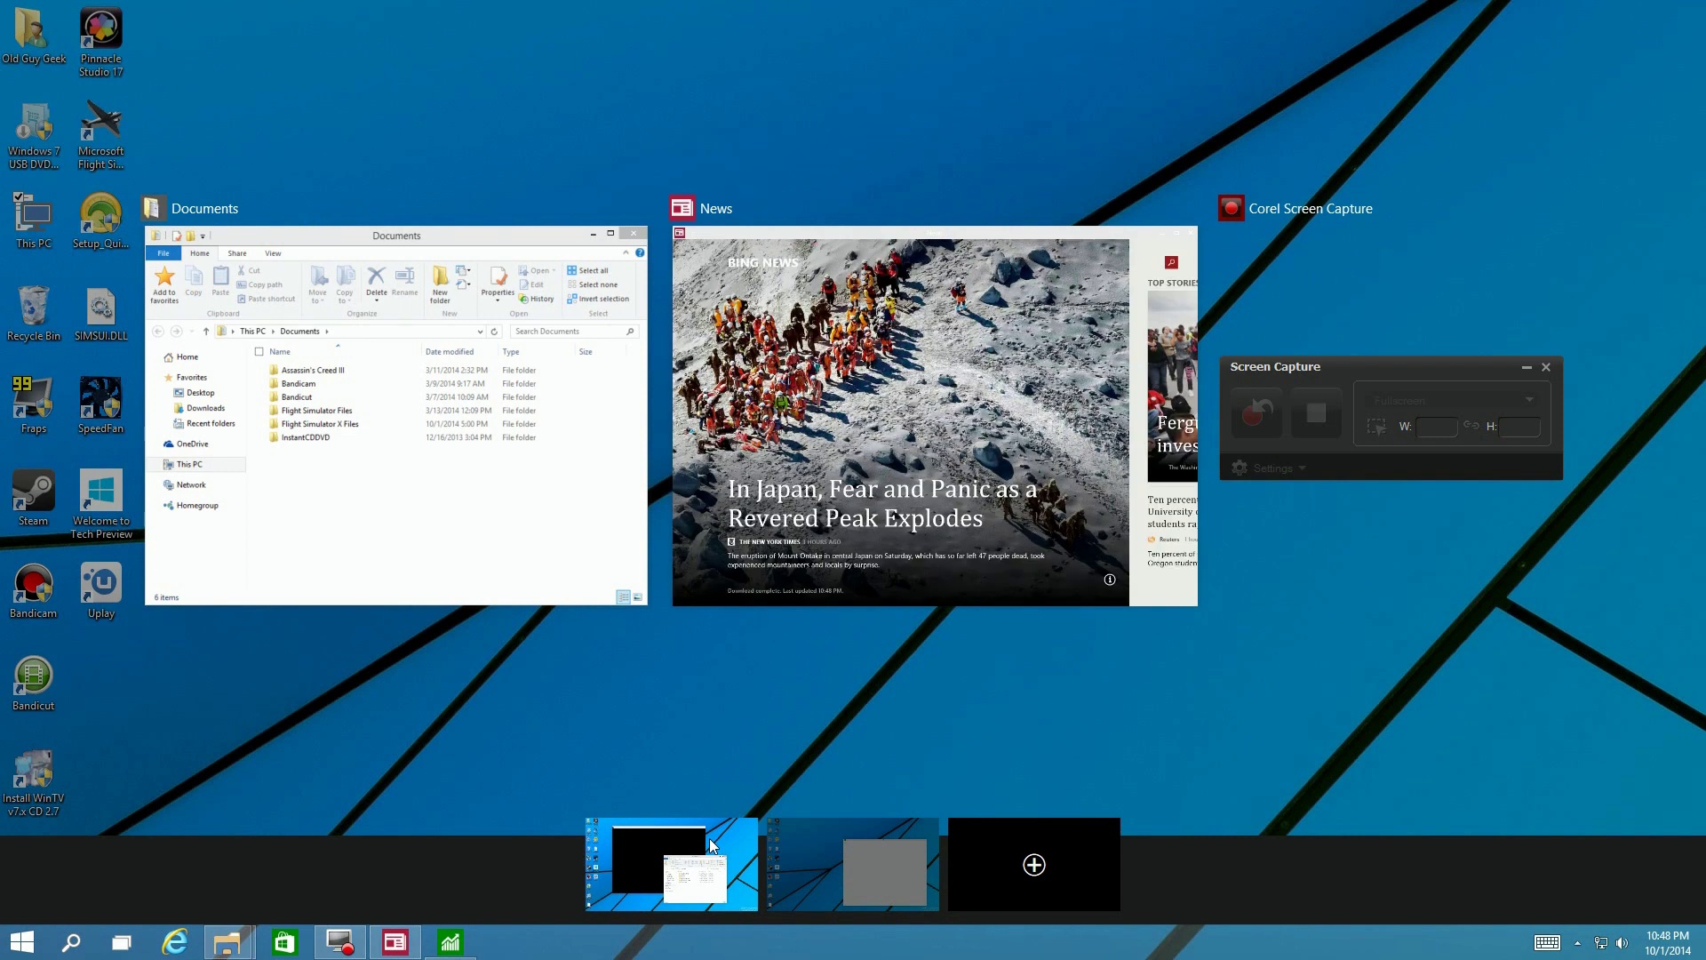
{"action": "mouse_move", "coordinate": [800, 855]}
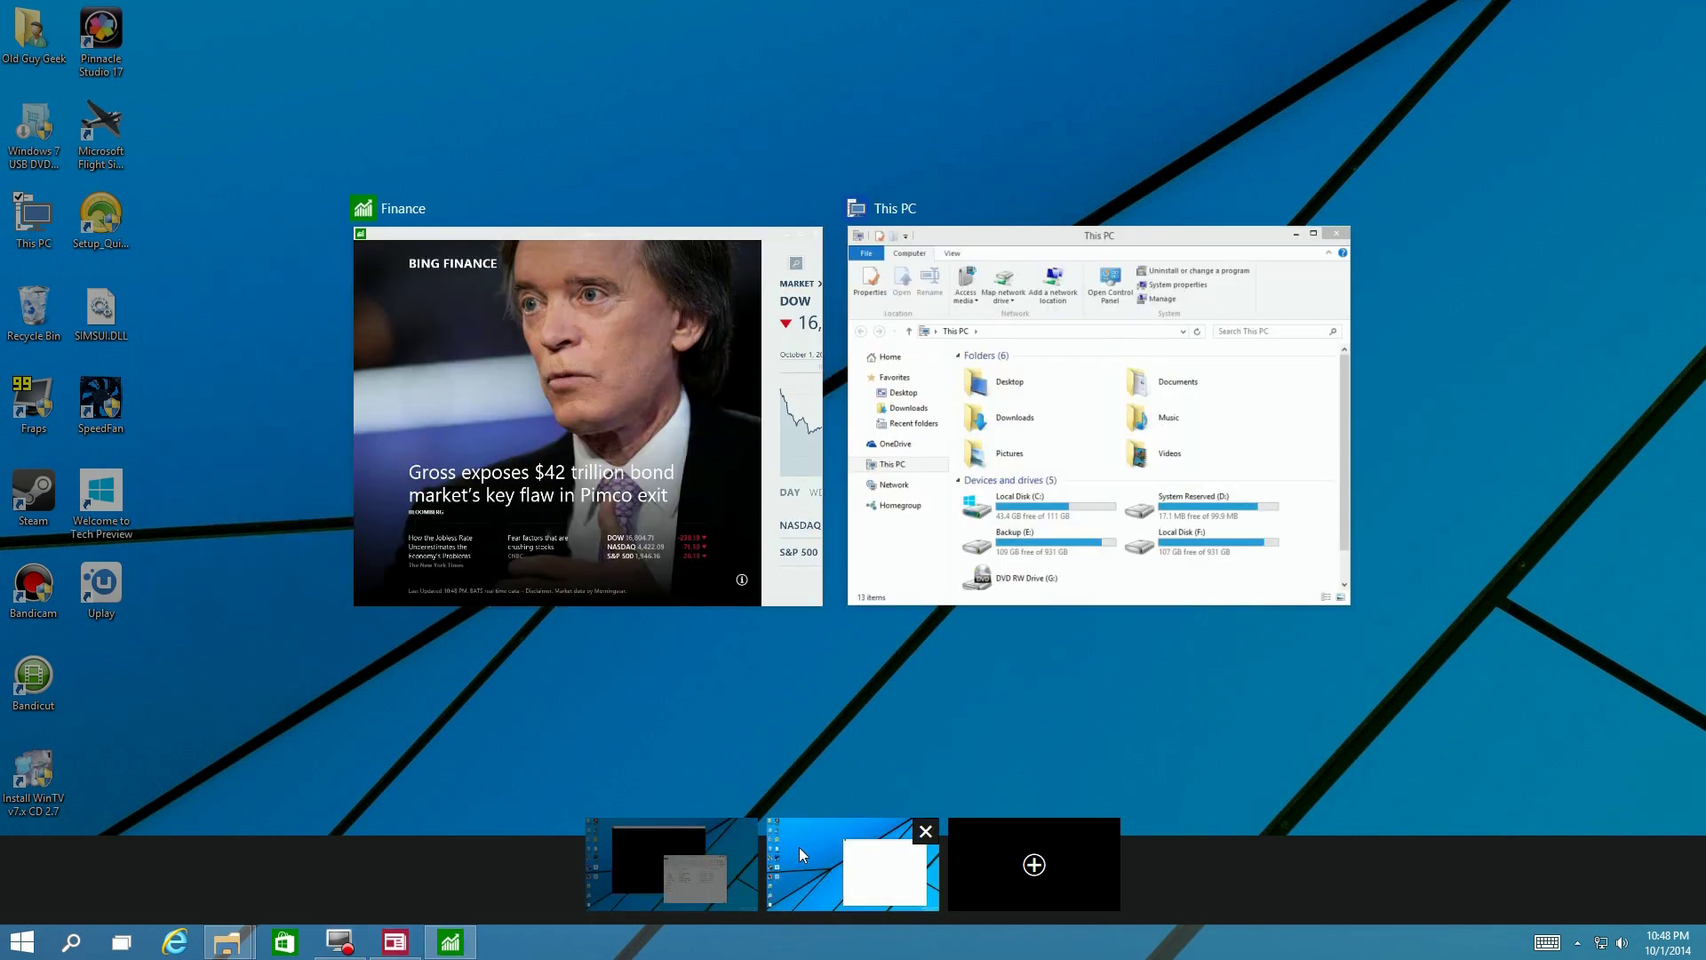
Step: Add a third desktop, launch Food & Drink on it, and view the desktops overview
{"action": "left_click", "coordinate": [1031, 866]}
{"action": "left_click", "coordinate": [944, 871]}
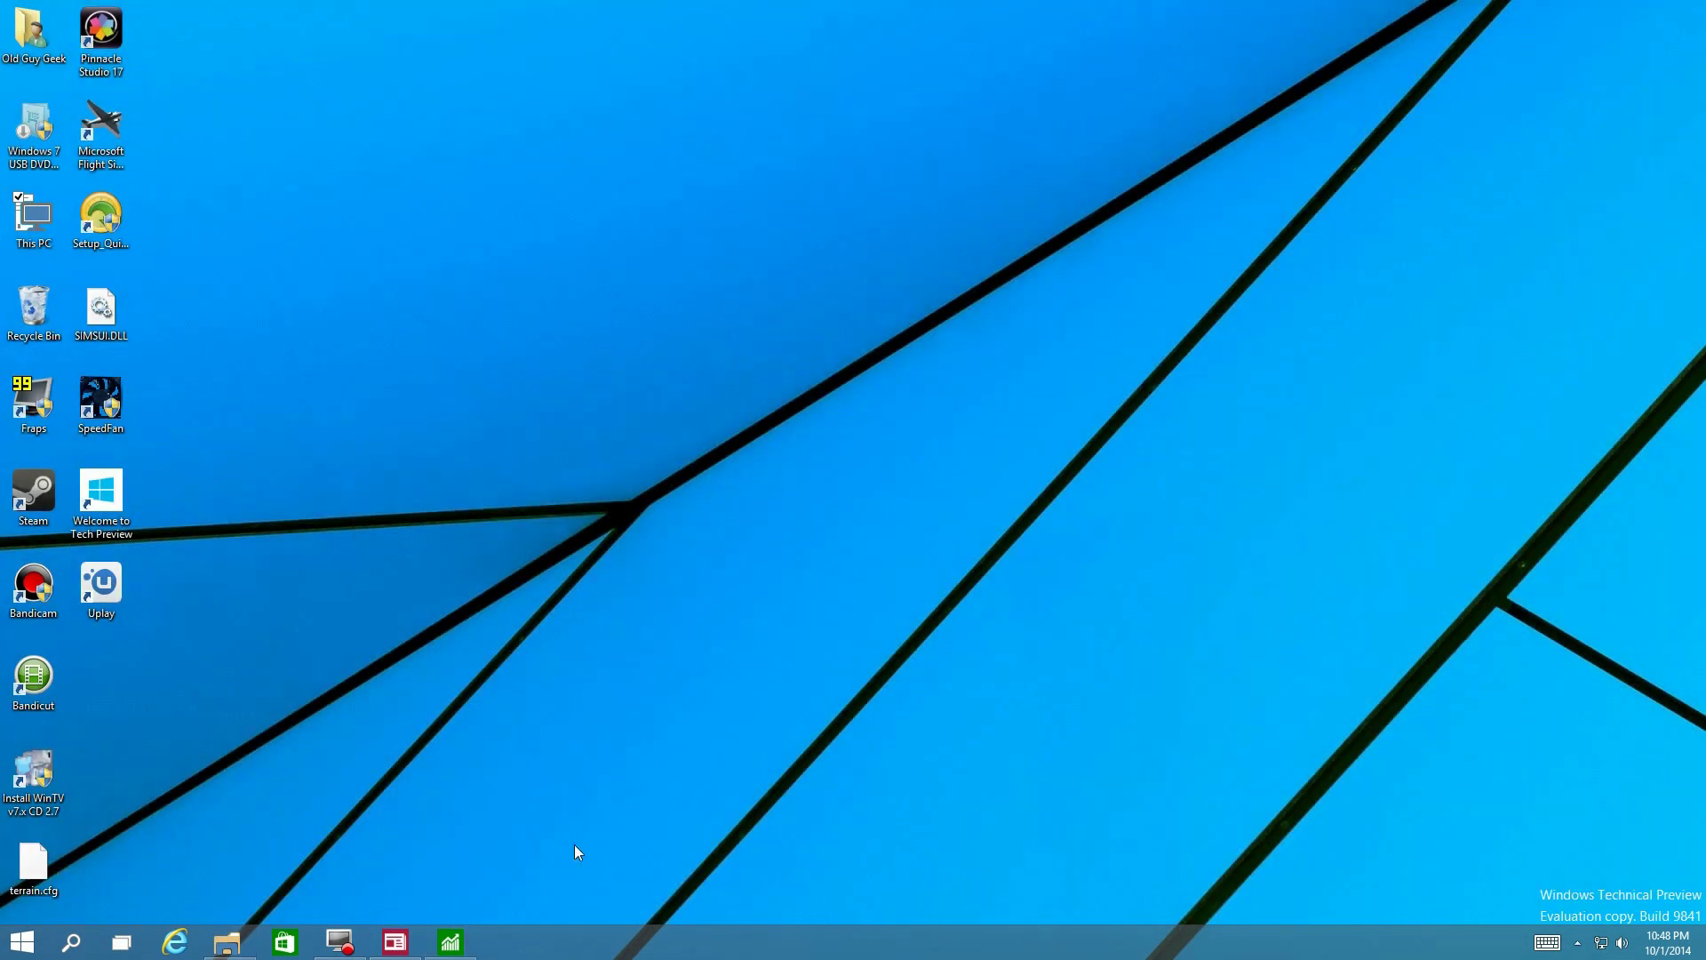
{"action": "left_click", "coordinate": [22, 940]}
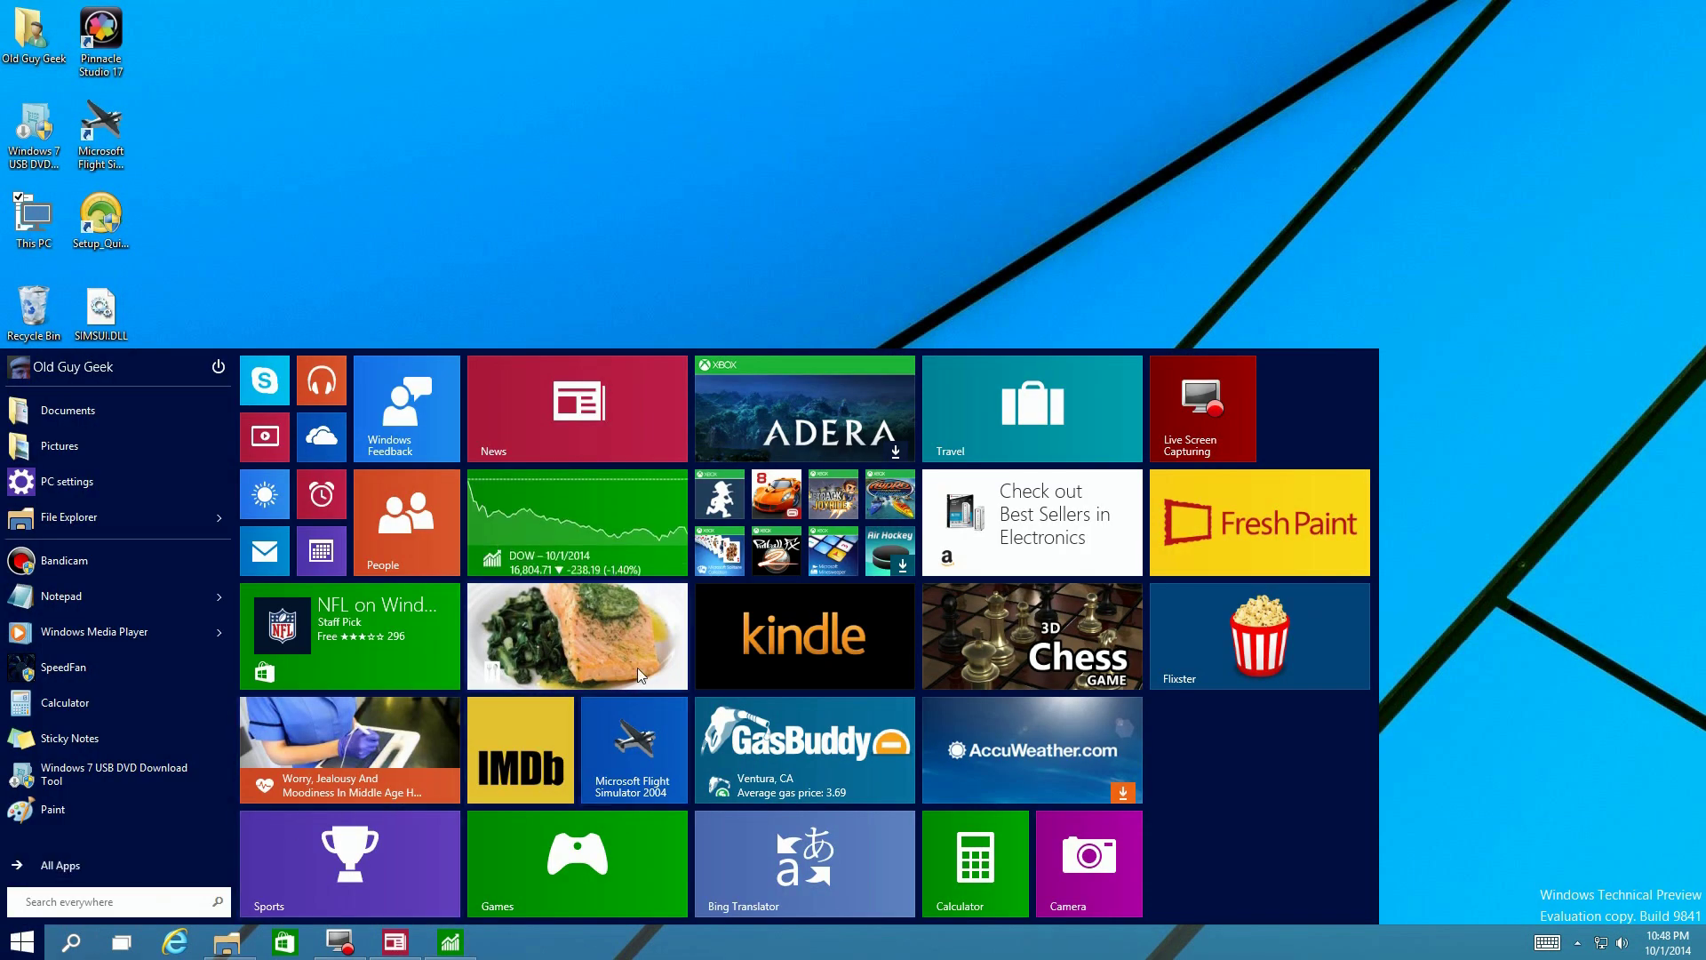
{"action": "left_click", "coordinate": [588, 659]}
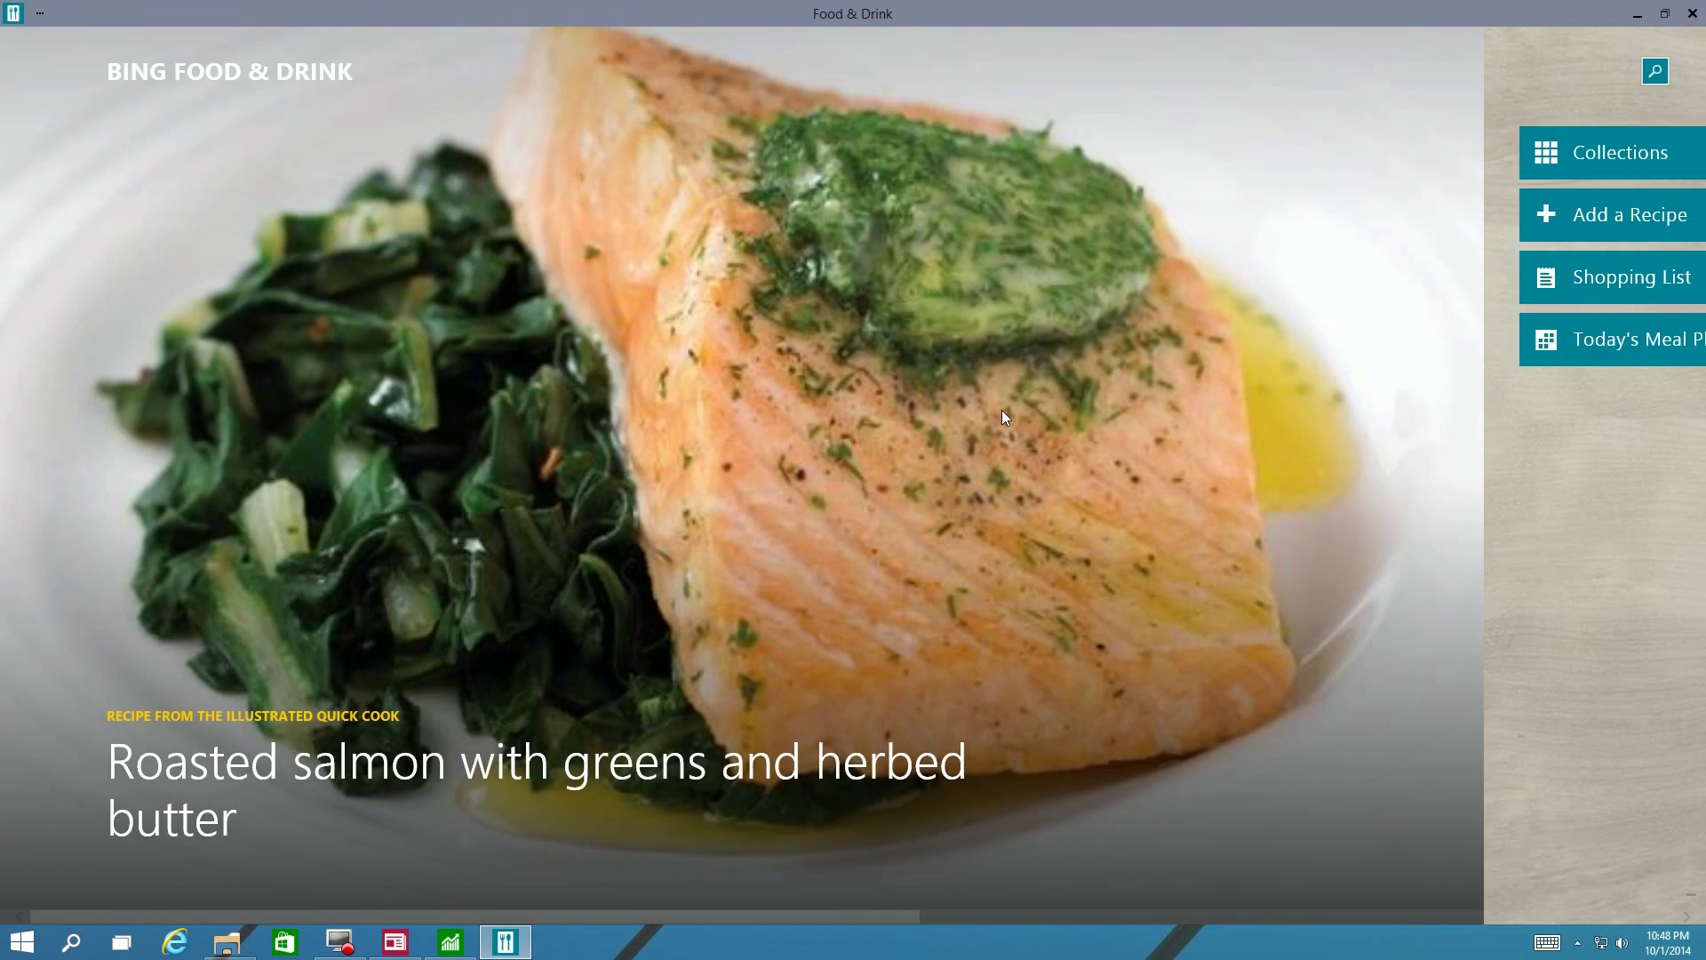
{"action": "left_click", "coordinate": [121, 942]}
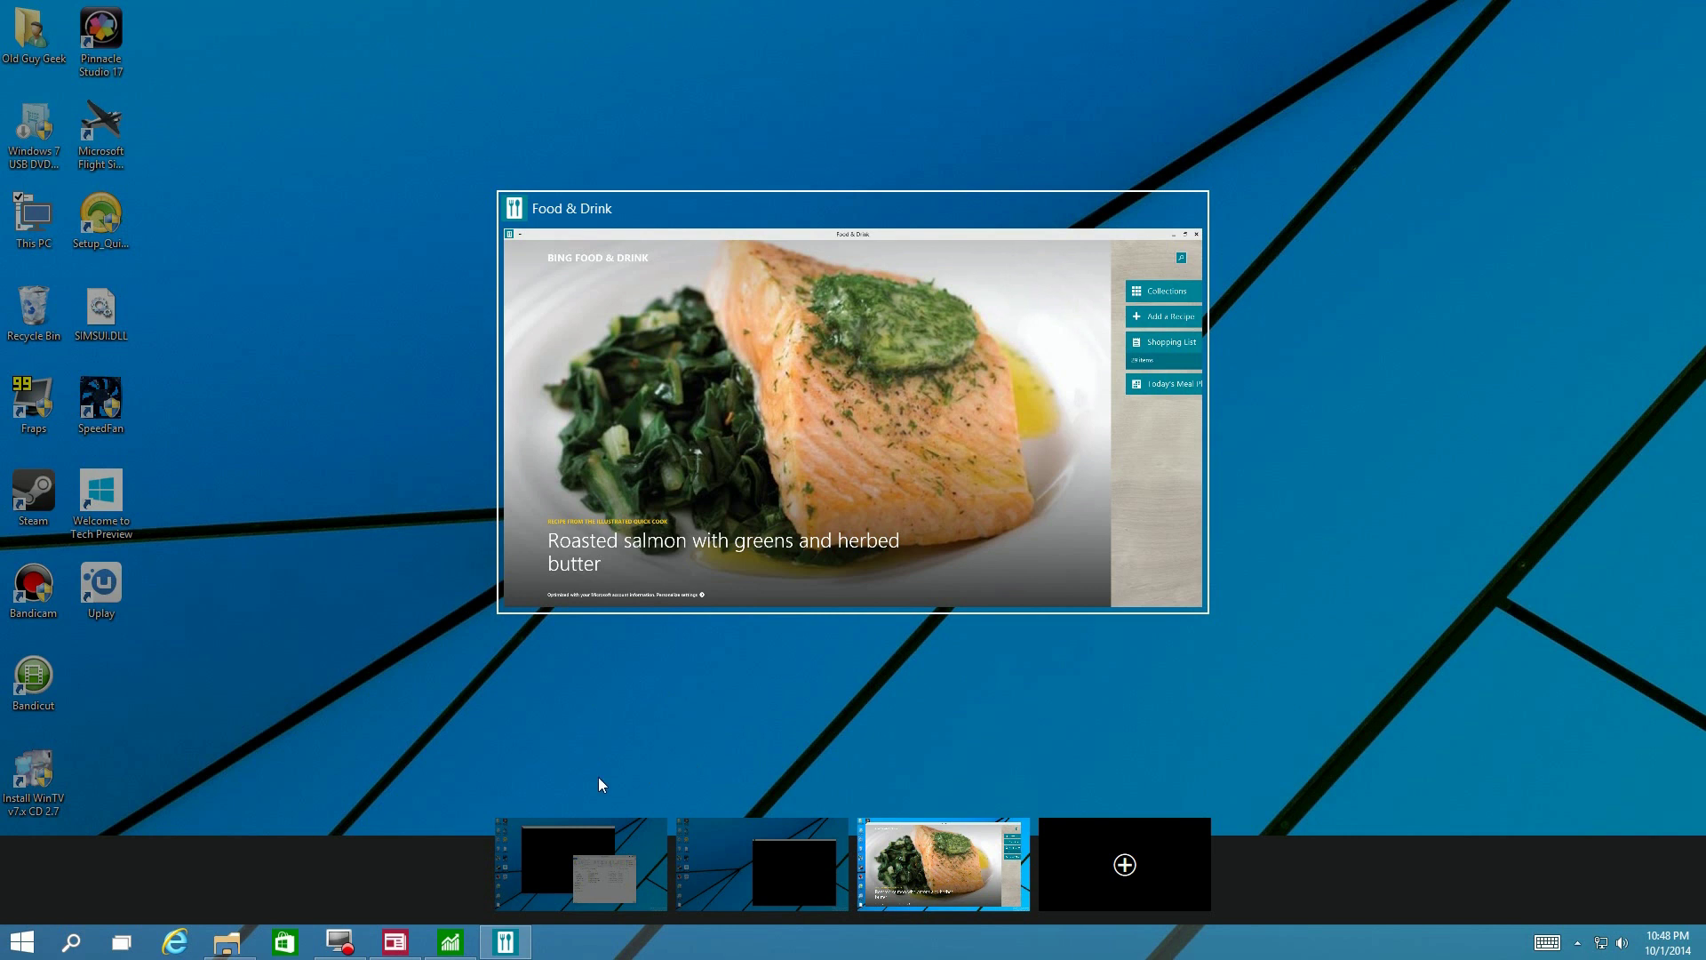
{"action": "mouse_move", "coordinate": [657, 826]}
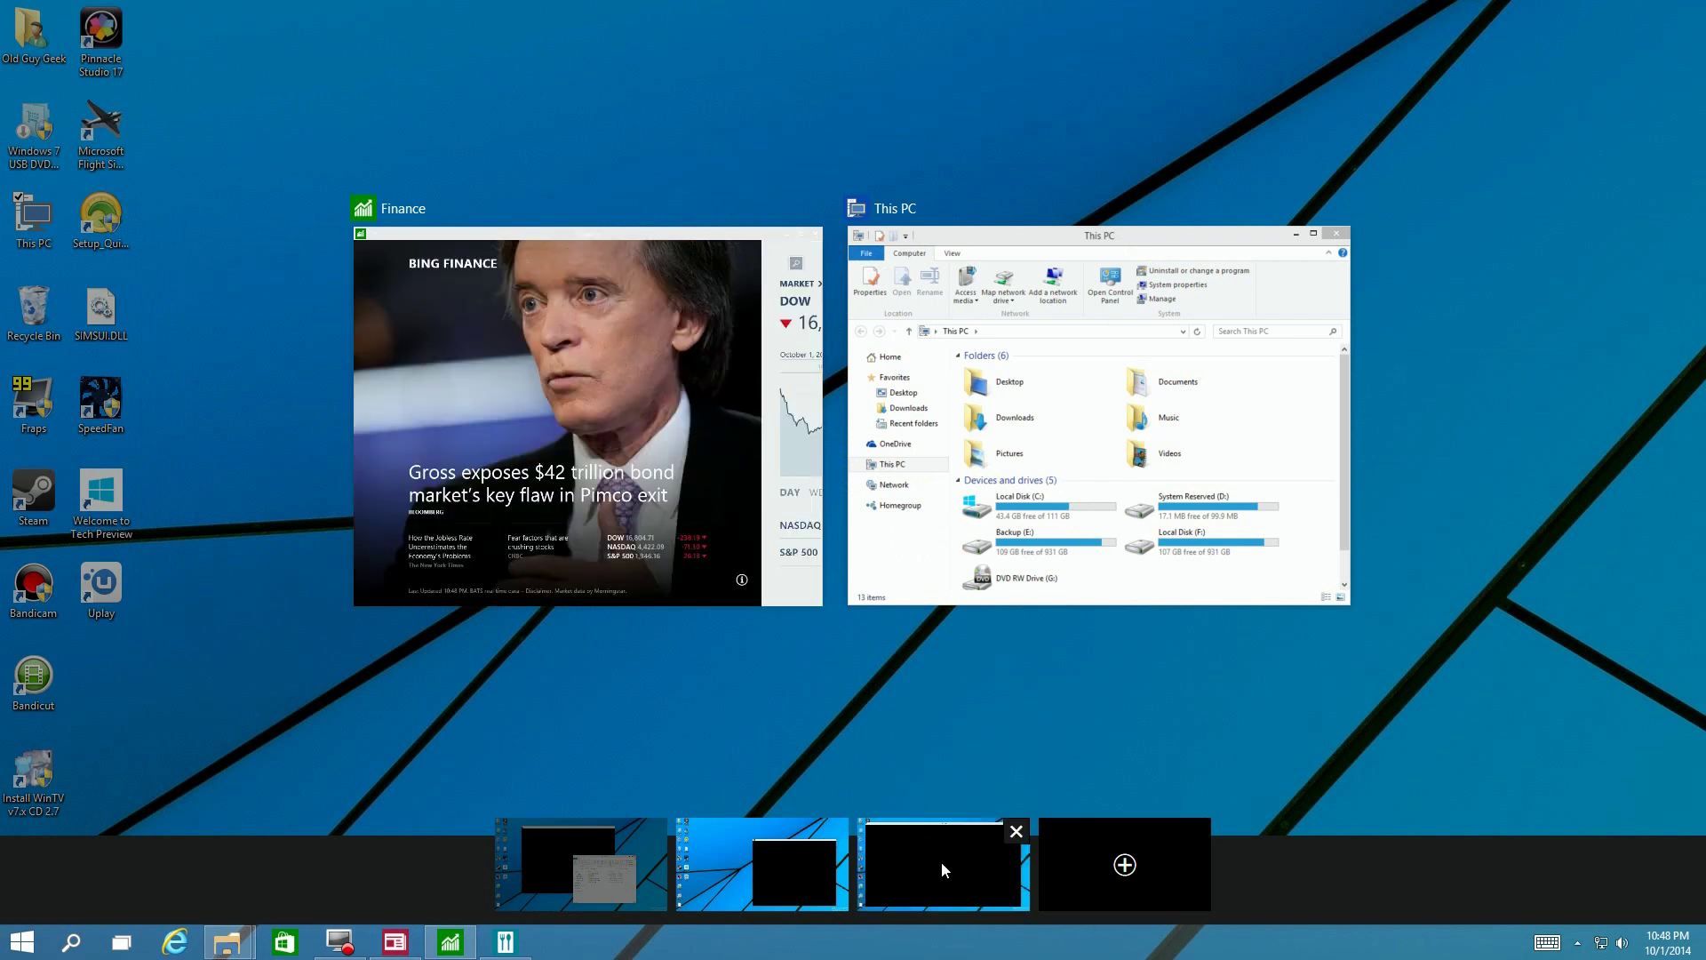
Step: Close desktop 3 so Food & Drink merges into desktop 2, then show desktop 1
{"action": "mouse_move", "coordinate": [942, 861]}
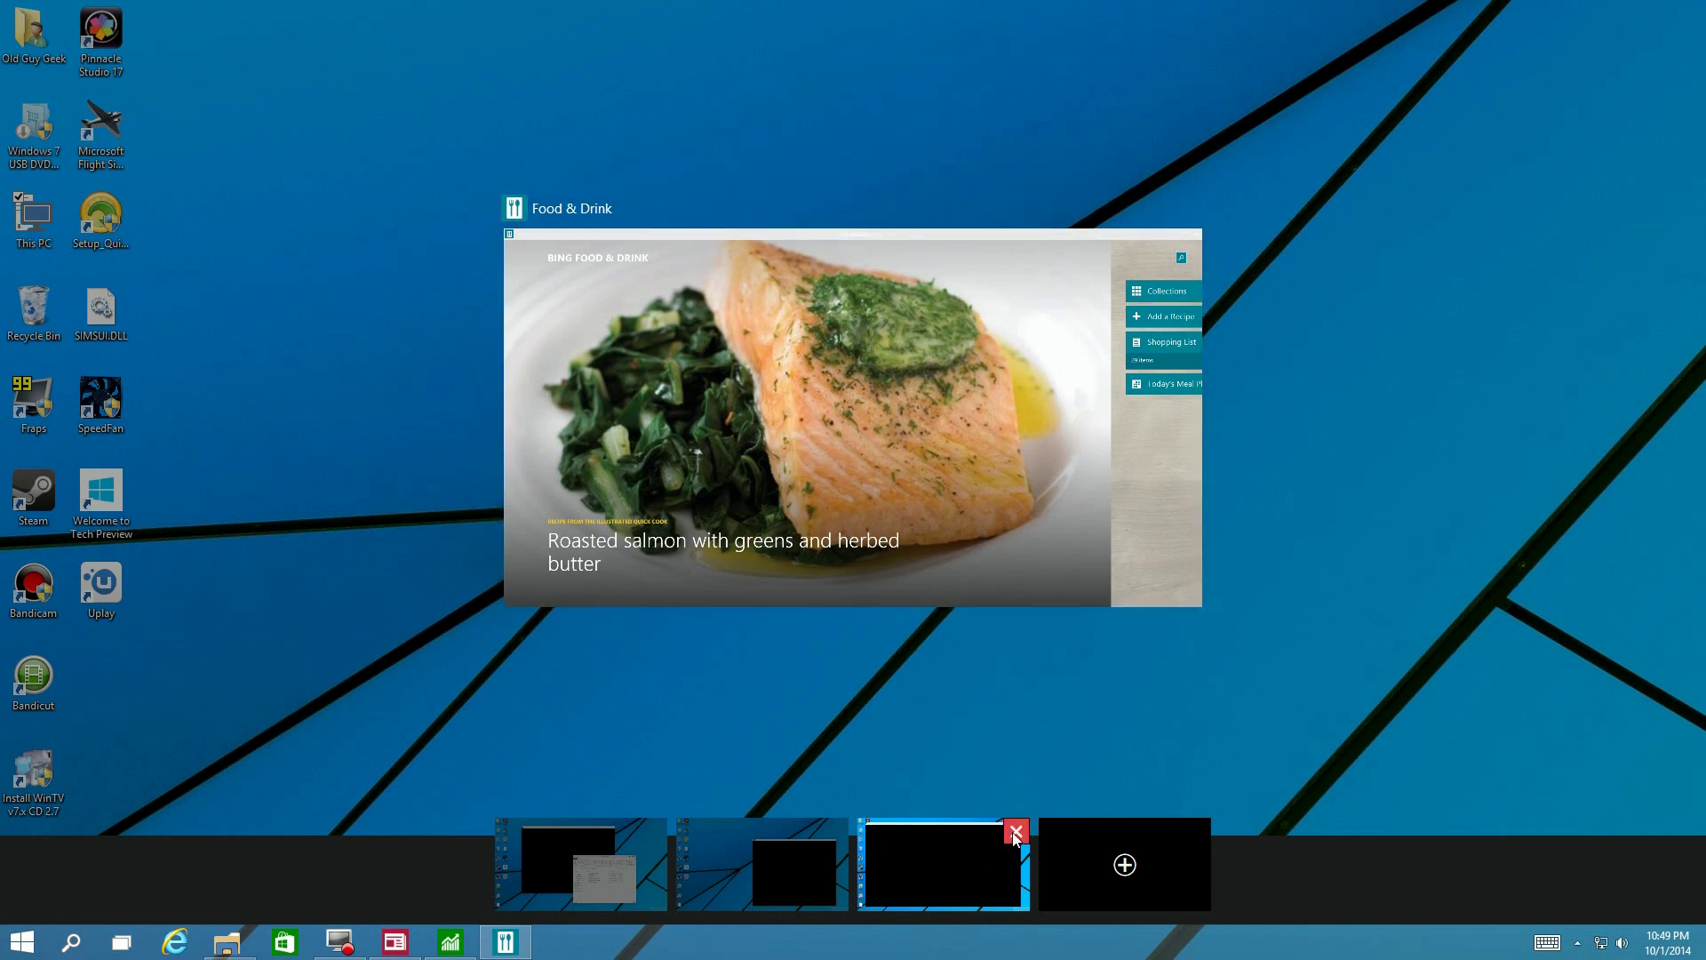
{"action": "left_click", "coordinate": [1015, 832]}
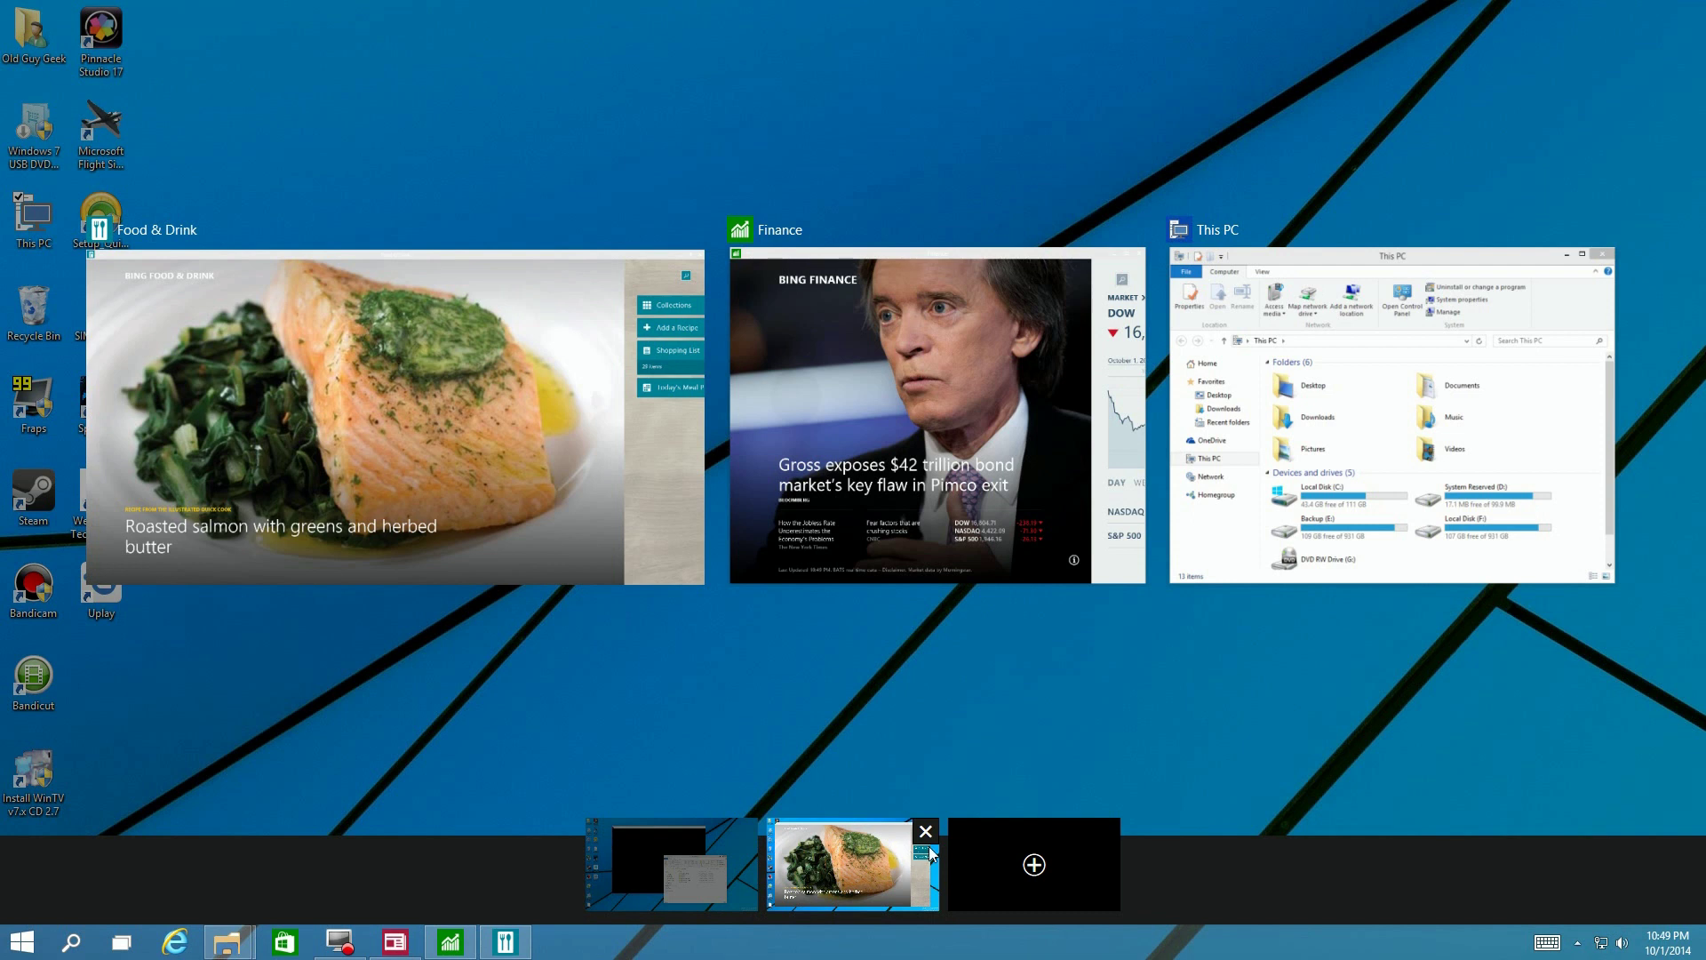
{"action": "left_click", "coordinate": [675, 840]}
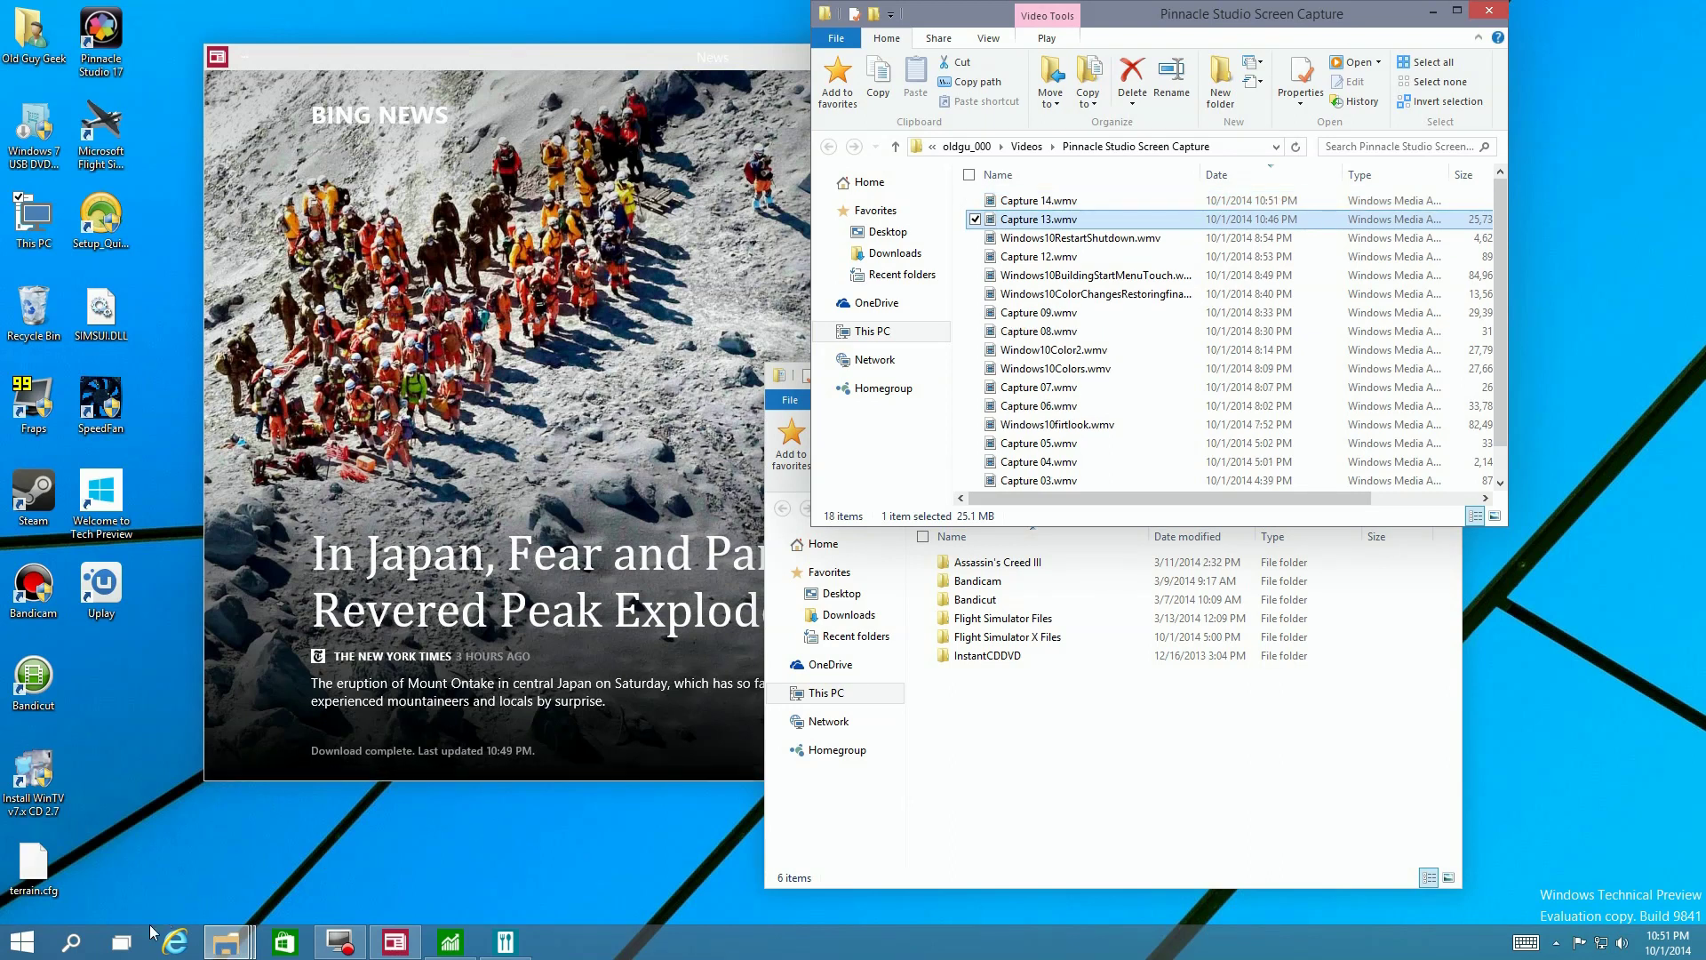
Step: Add three more virtual desktops in Task View, making five in total
{"action": "left_click", "coordinate": [122, 941]}
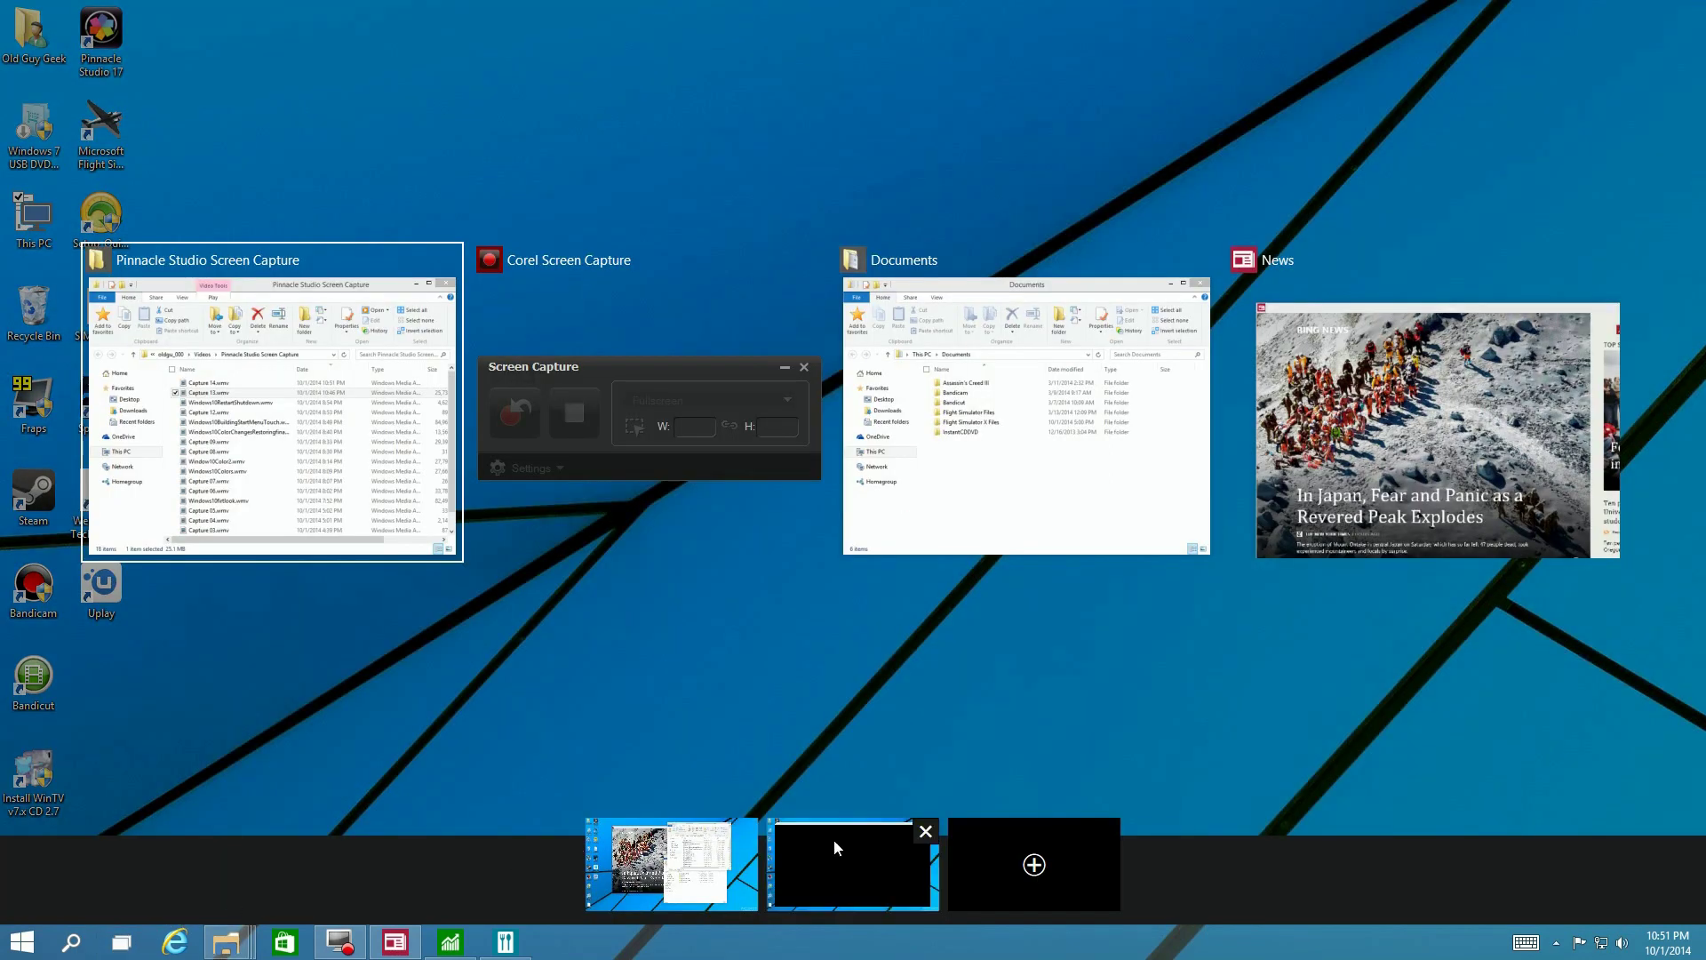
{"action": "left_click", "coordinate": [1031, 863]}
{"action": "left_click", "coordinate": [1129, 861]}
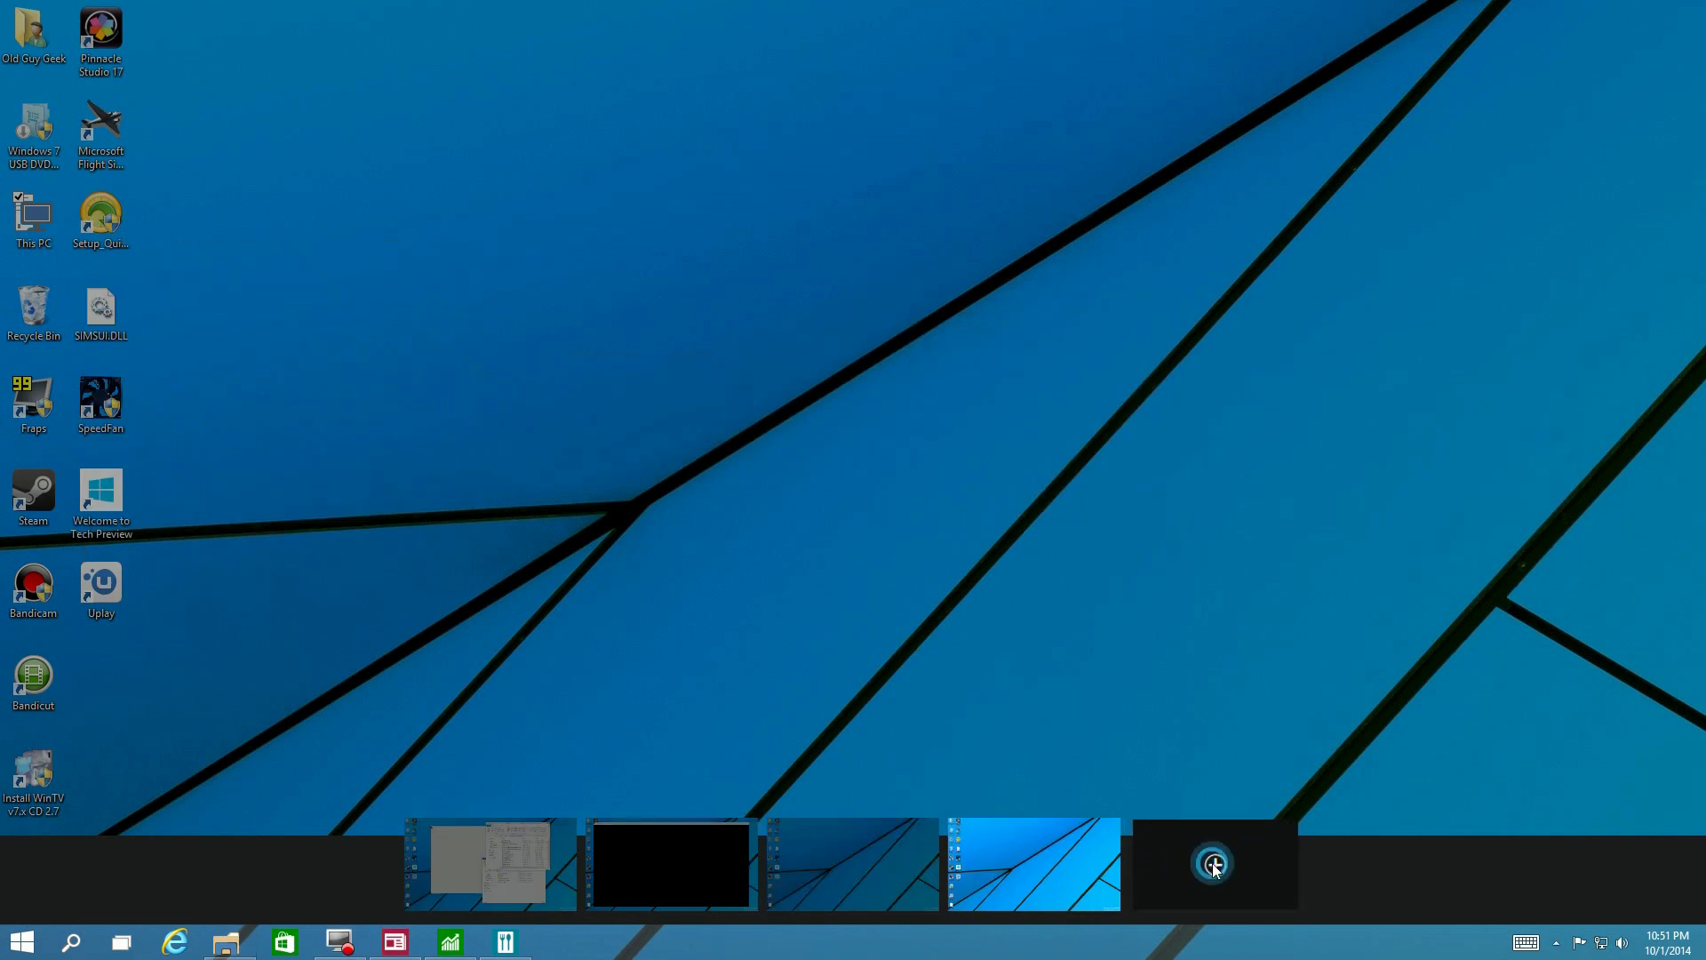
{"action": "left_click", "coordinate": [1204, 863]}
Step: Launch Calendar on desktop 3, dismissing the email-account and password prompts
{"action": "left_click", "coordinate": [793, 869]}
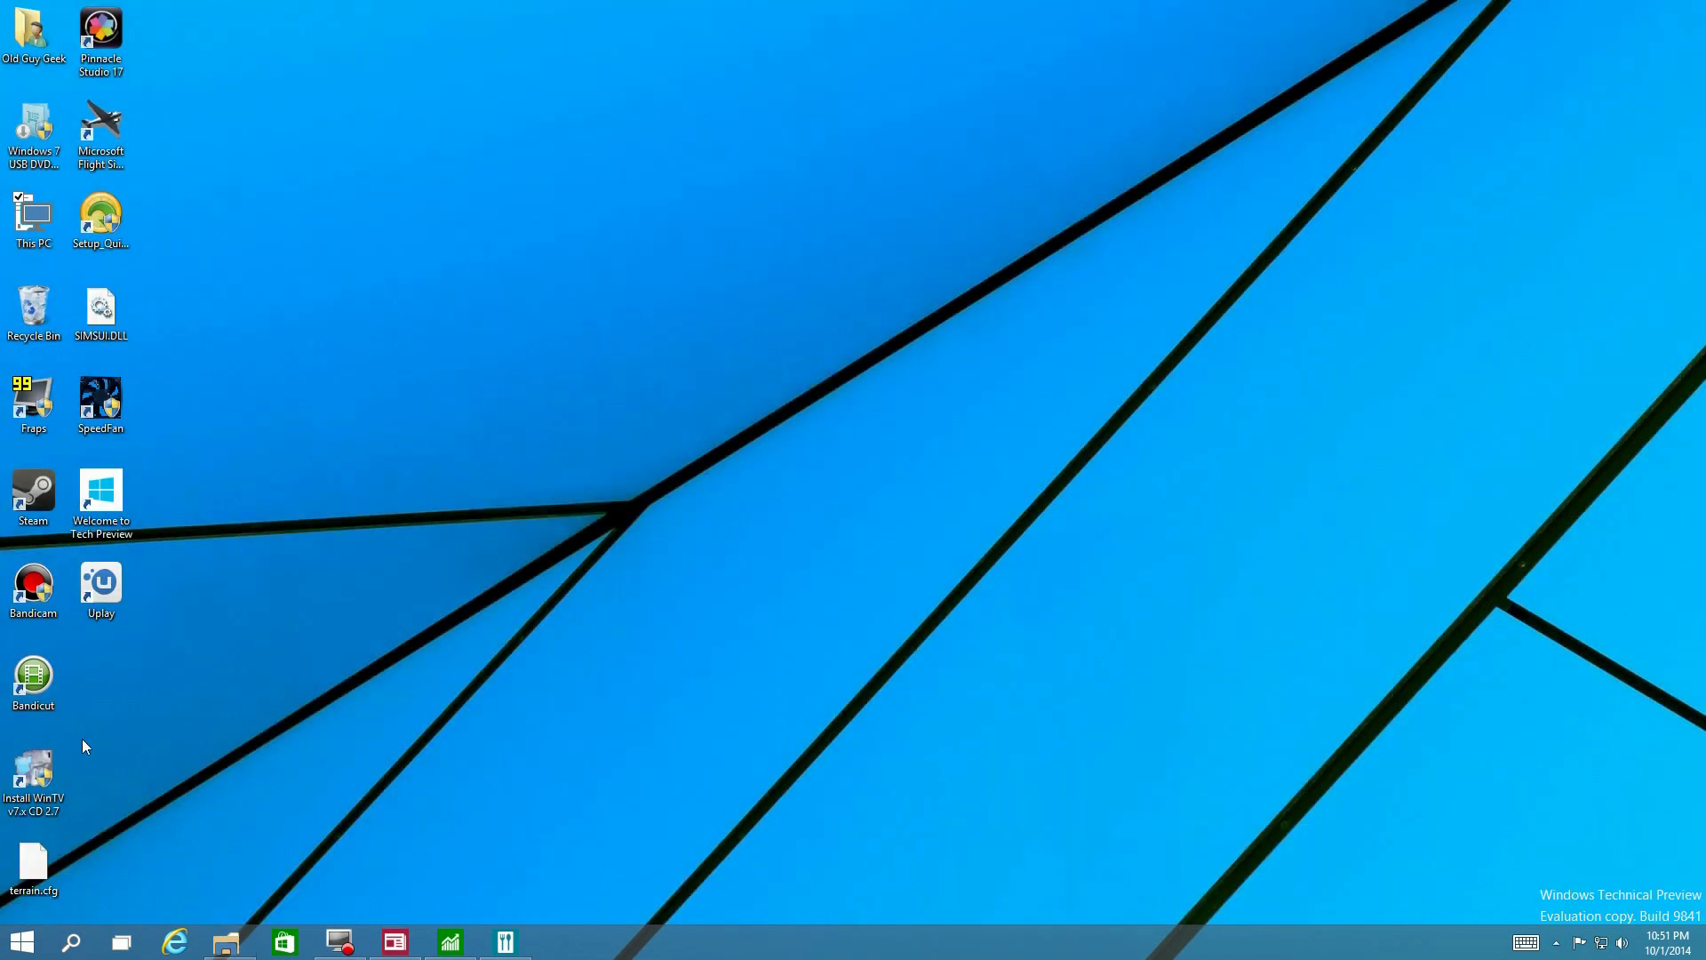
{"action": "left_click", "coordinate": [17, 947]}
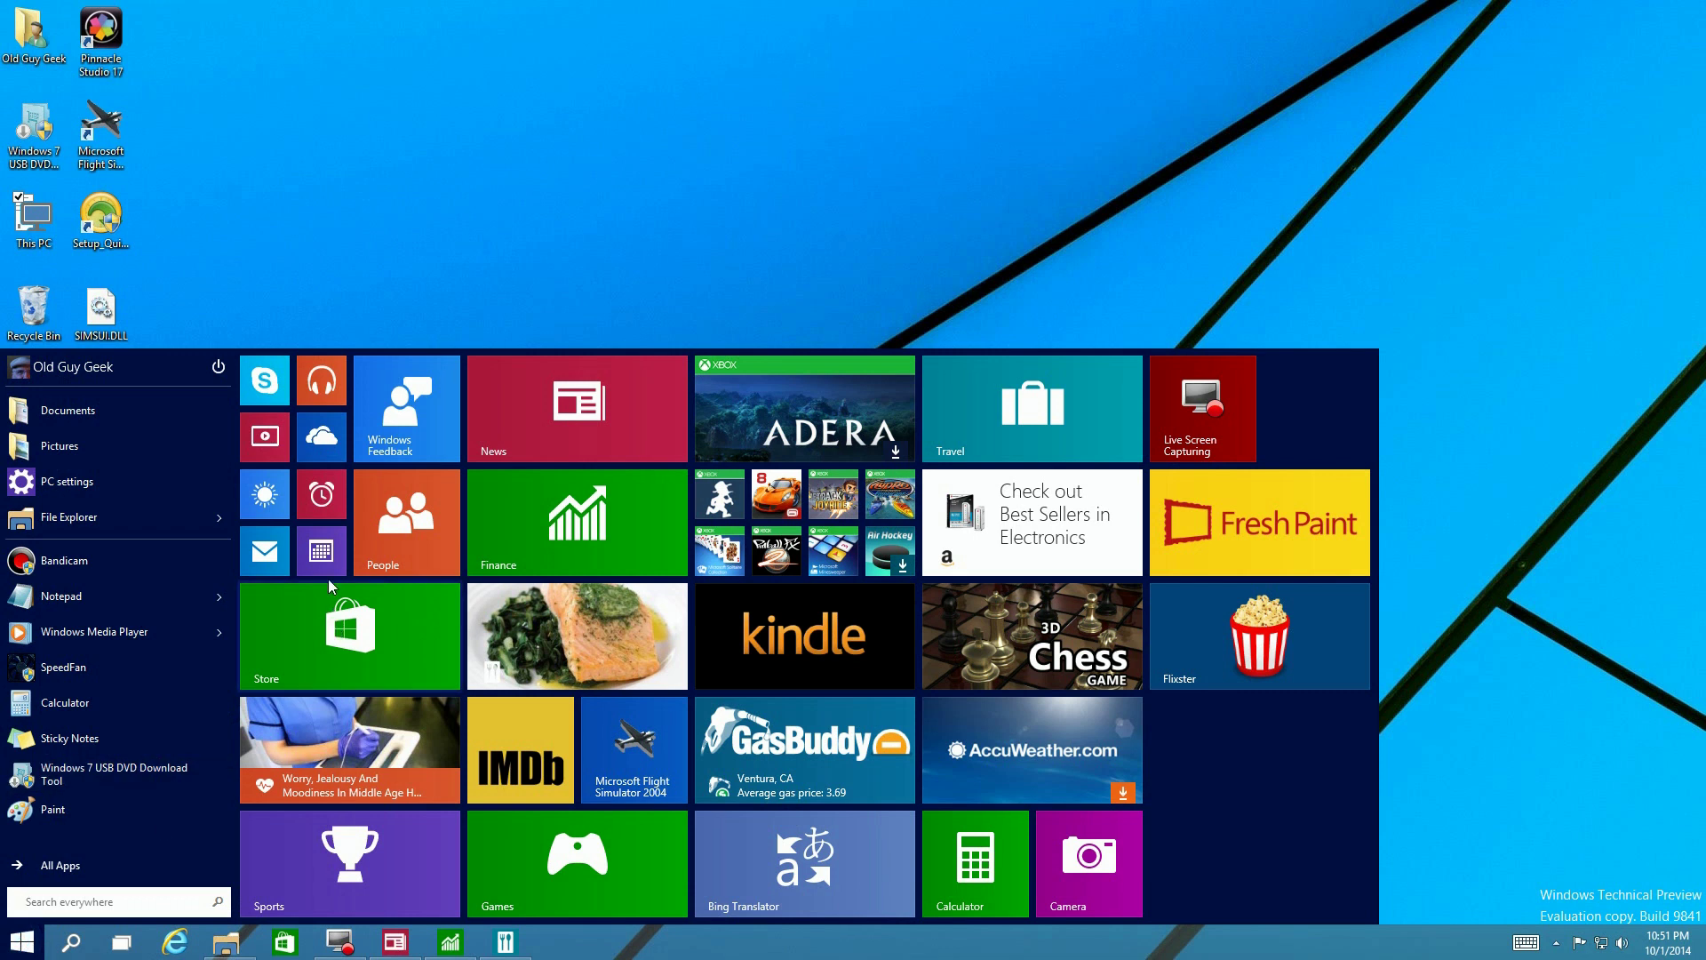
{"action": "left_click", "coordinate": [338, 627]}
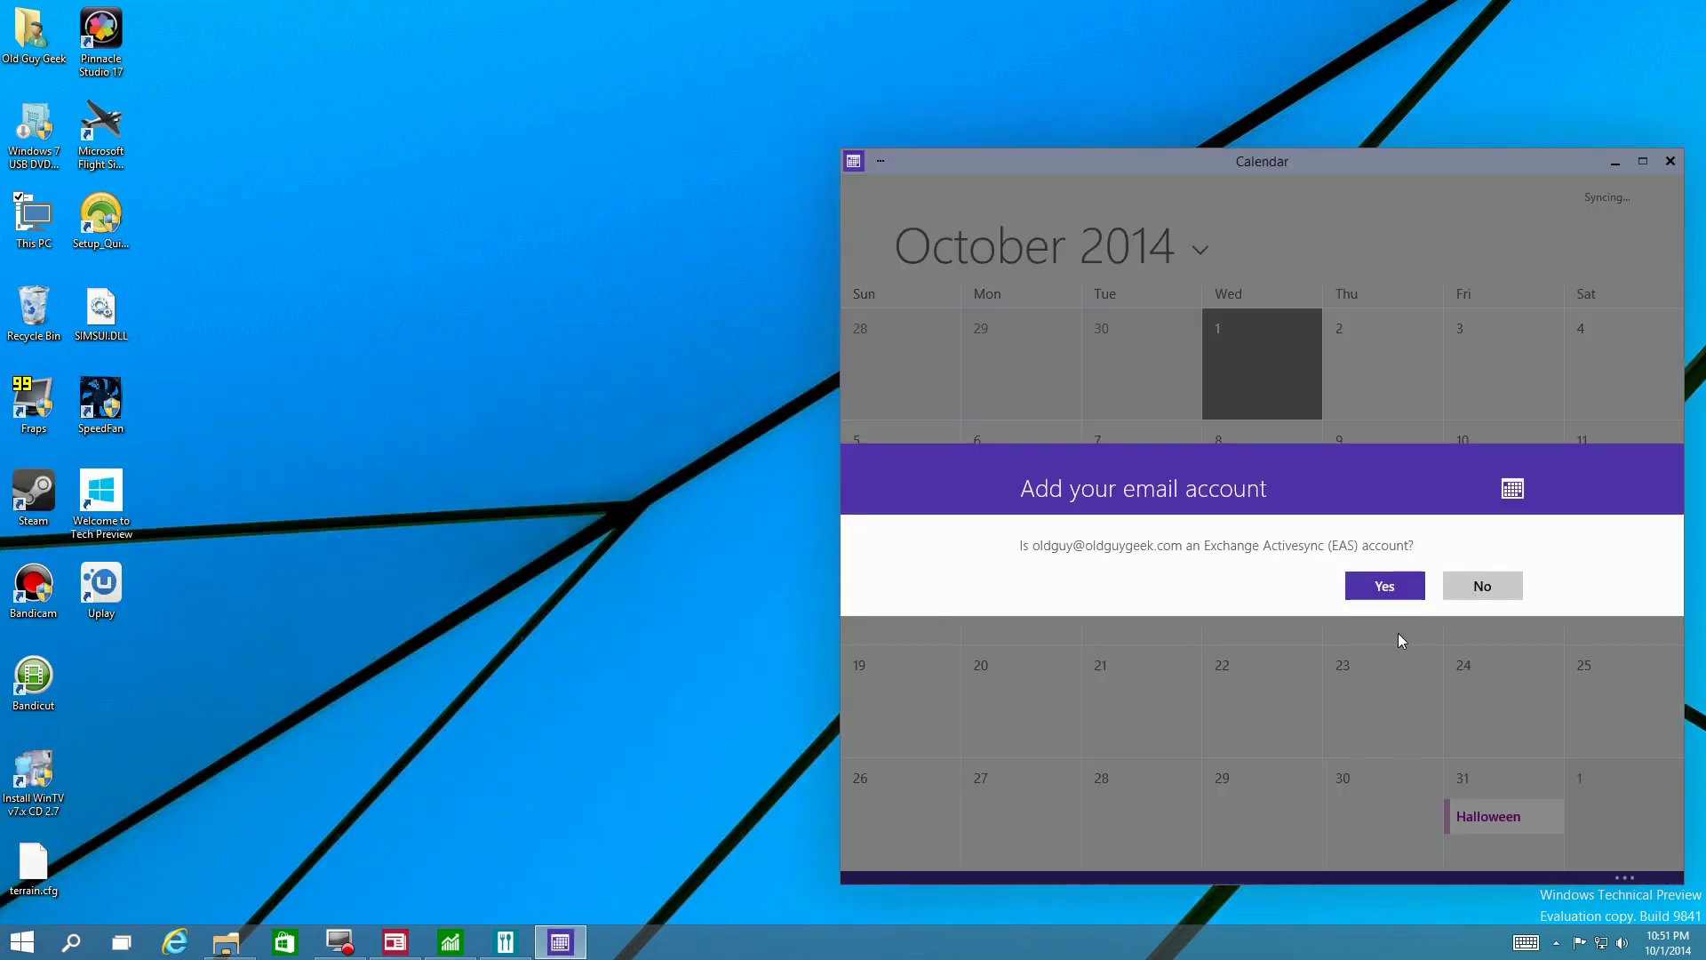
{"action": "left_click", "coordinate": [1479, 583]}
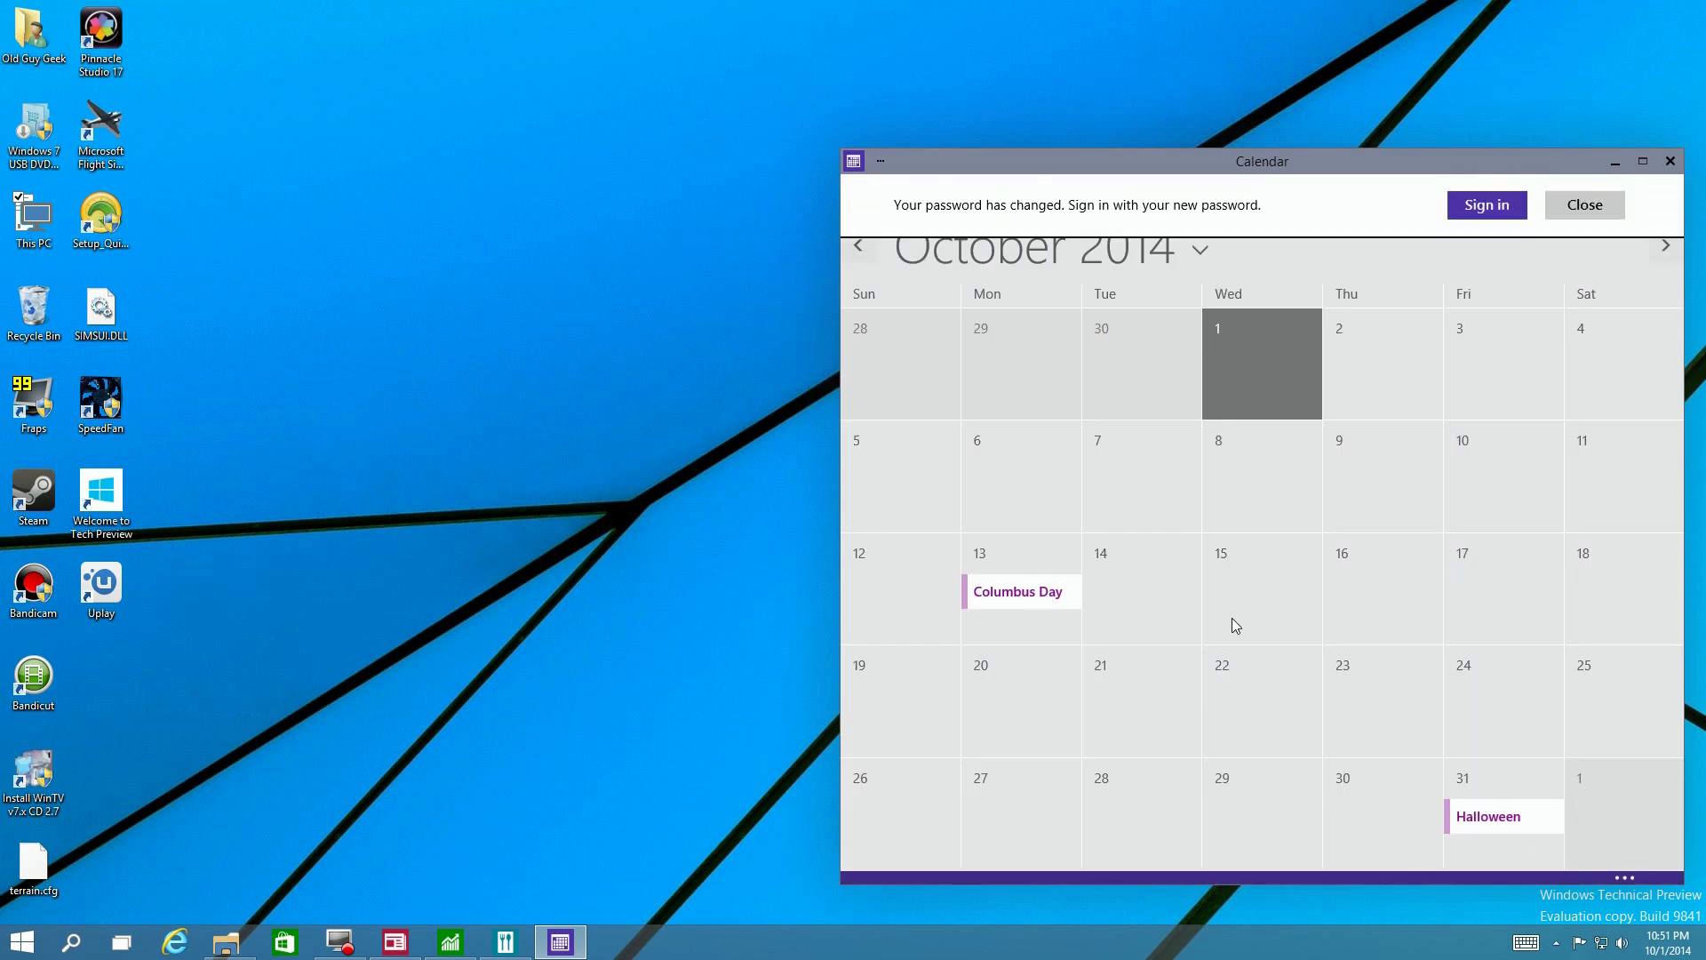
{"action": "left_click", "coordinate": [1599, 201]}
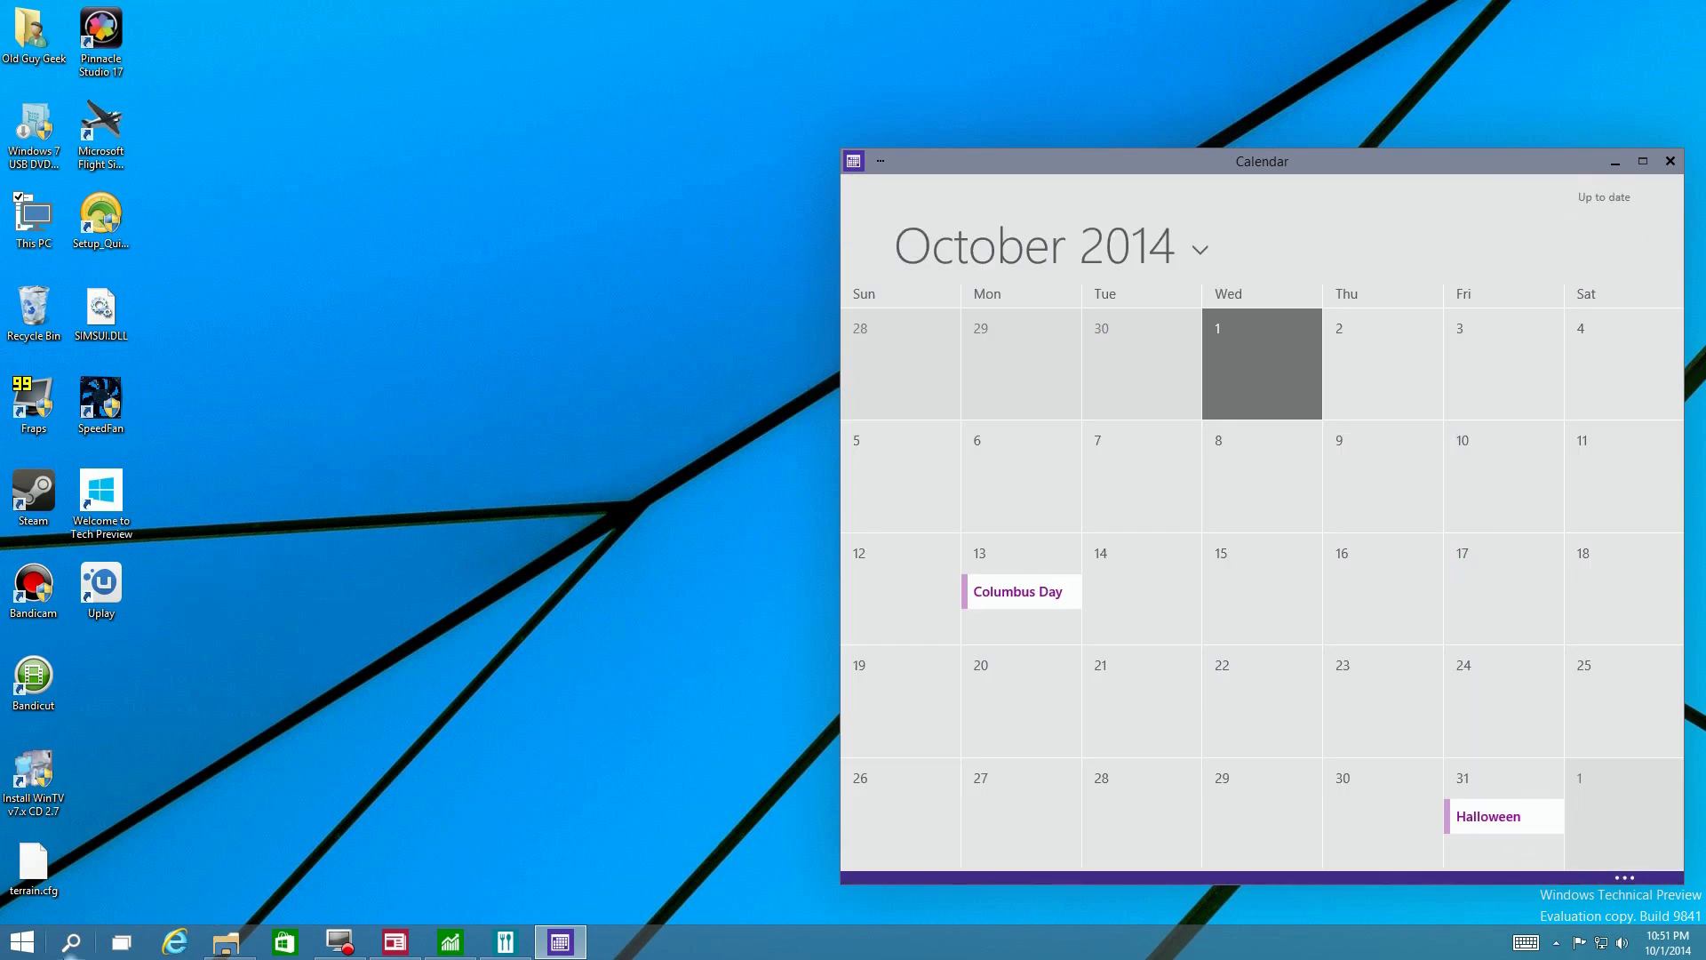
{"action": "left_click", "coordinate": [116, 948]}
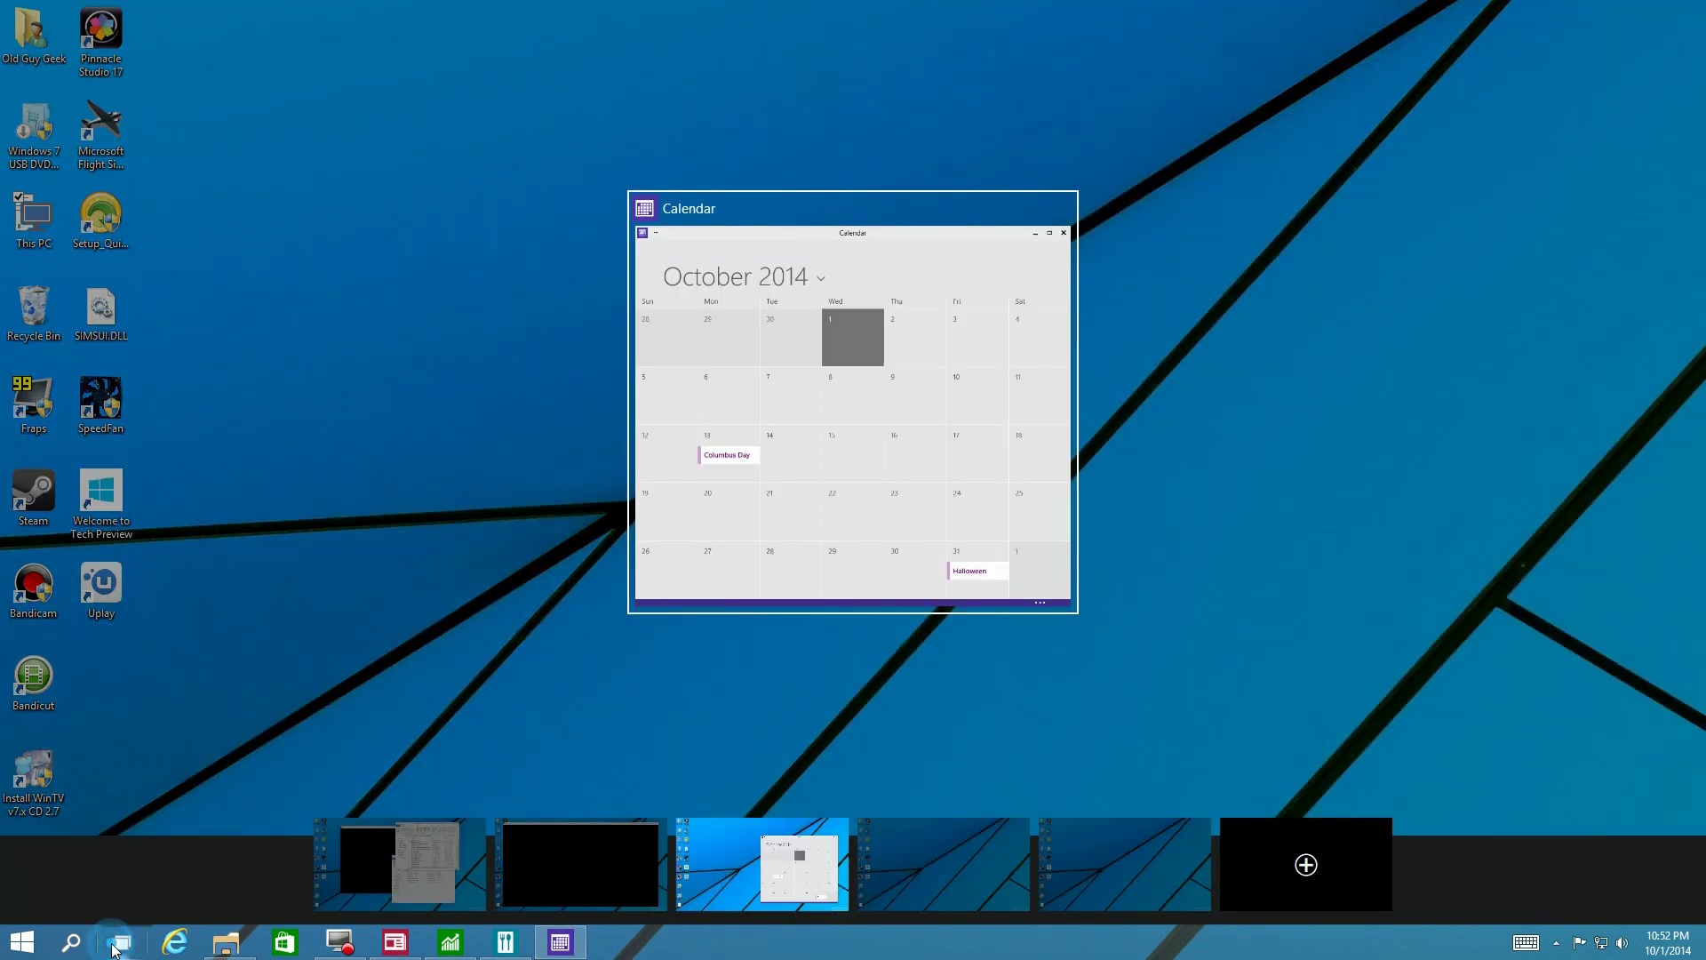
Step: Switch to desktop 4 and launch the Weather app there
{"action": "left_click", "coordinate": [895, 881]}
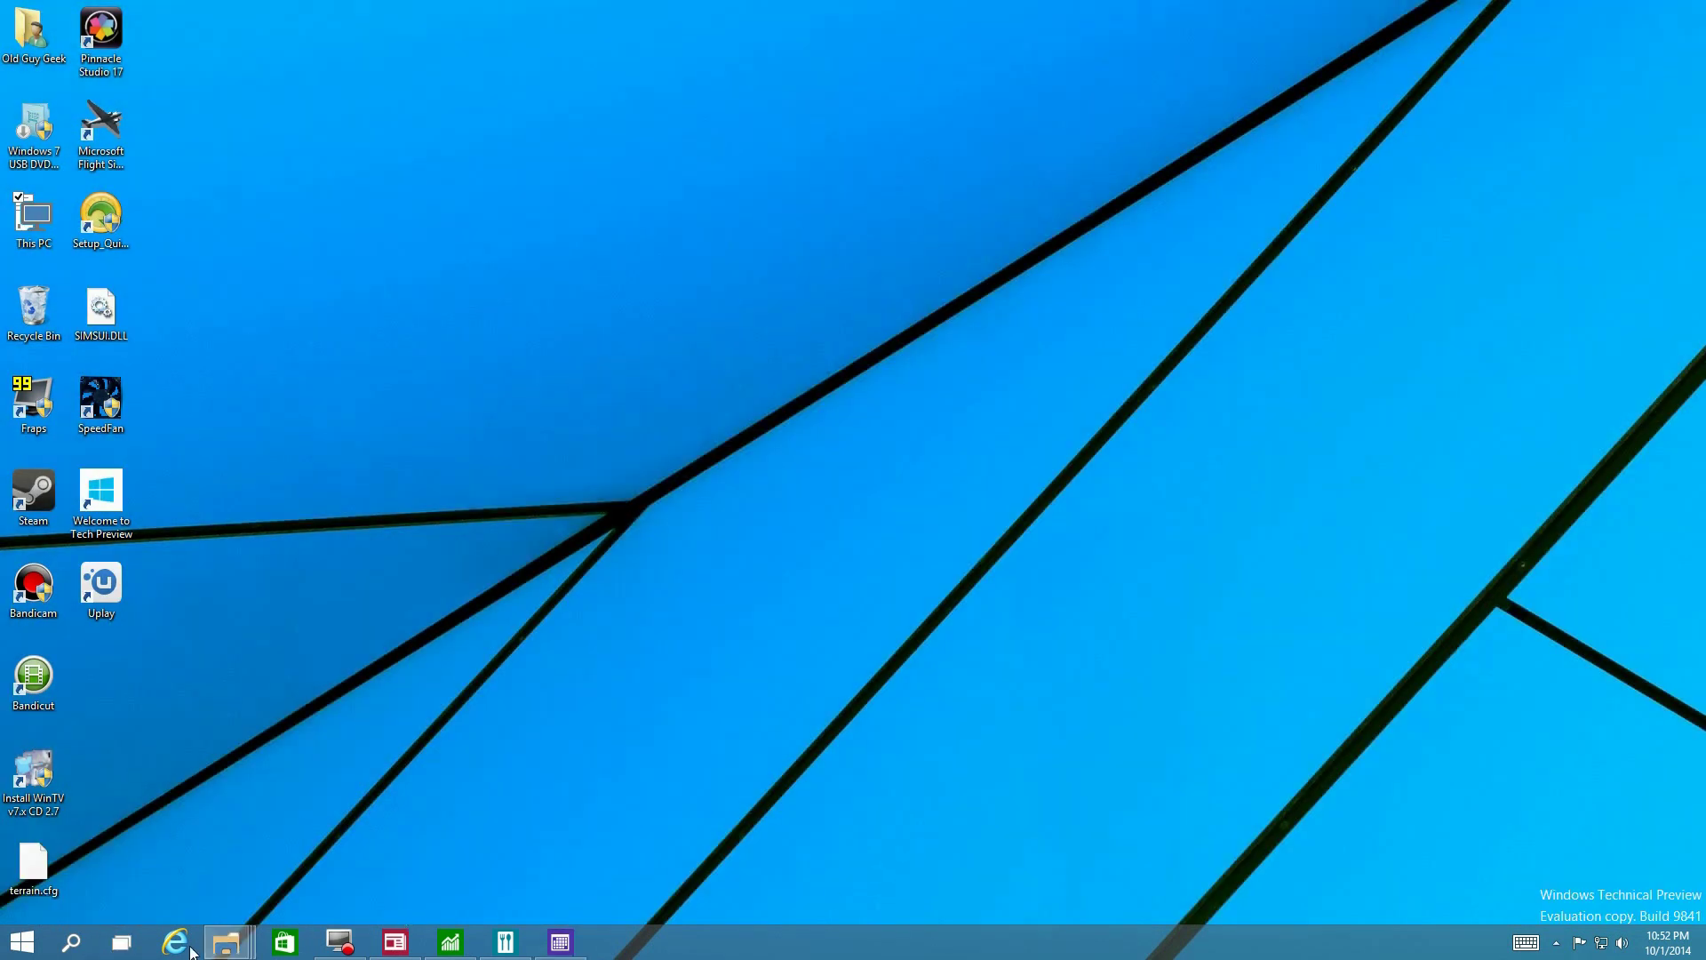
{"action": "left_click", "coordinate": [22, 942]}
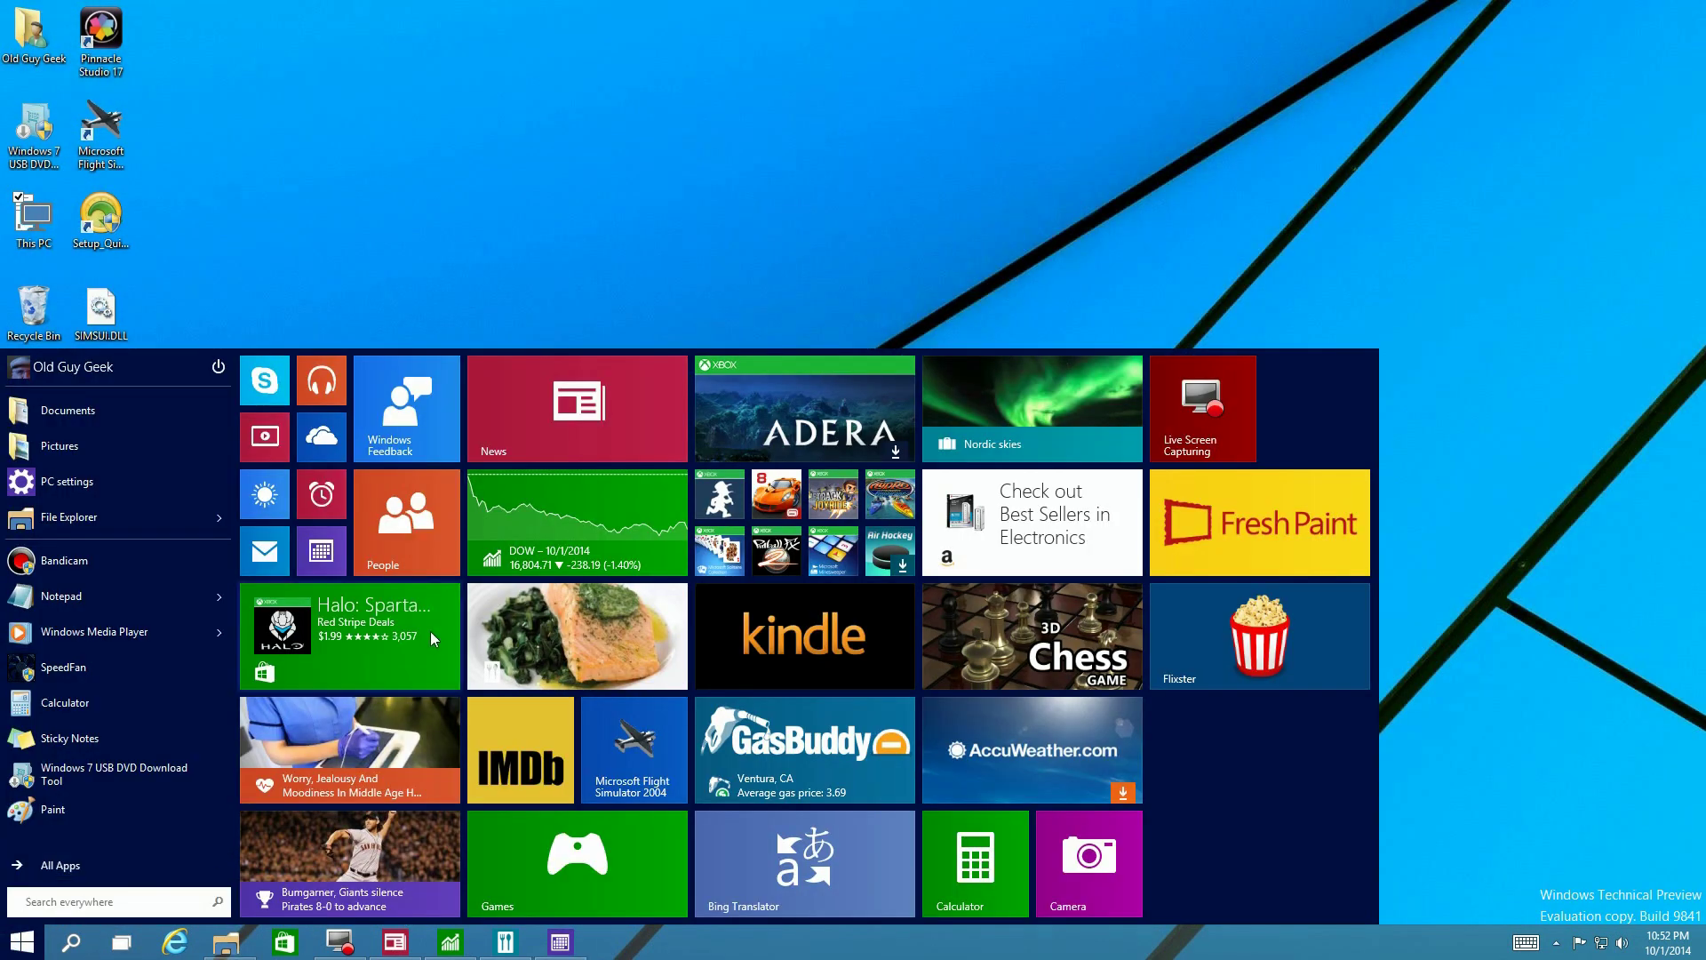
{"action": "left_click", "coordinate": [264, 494]}
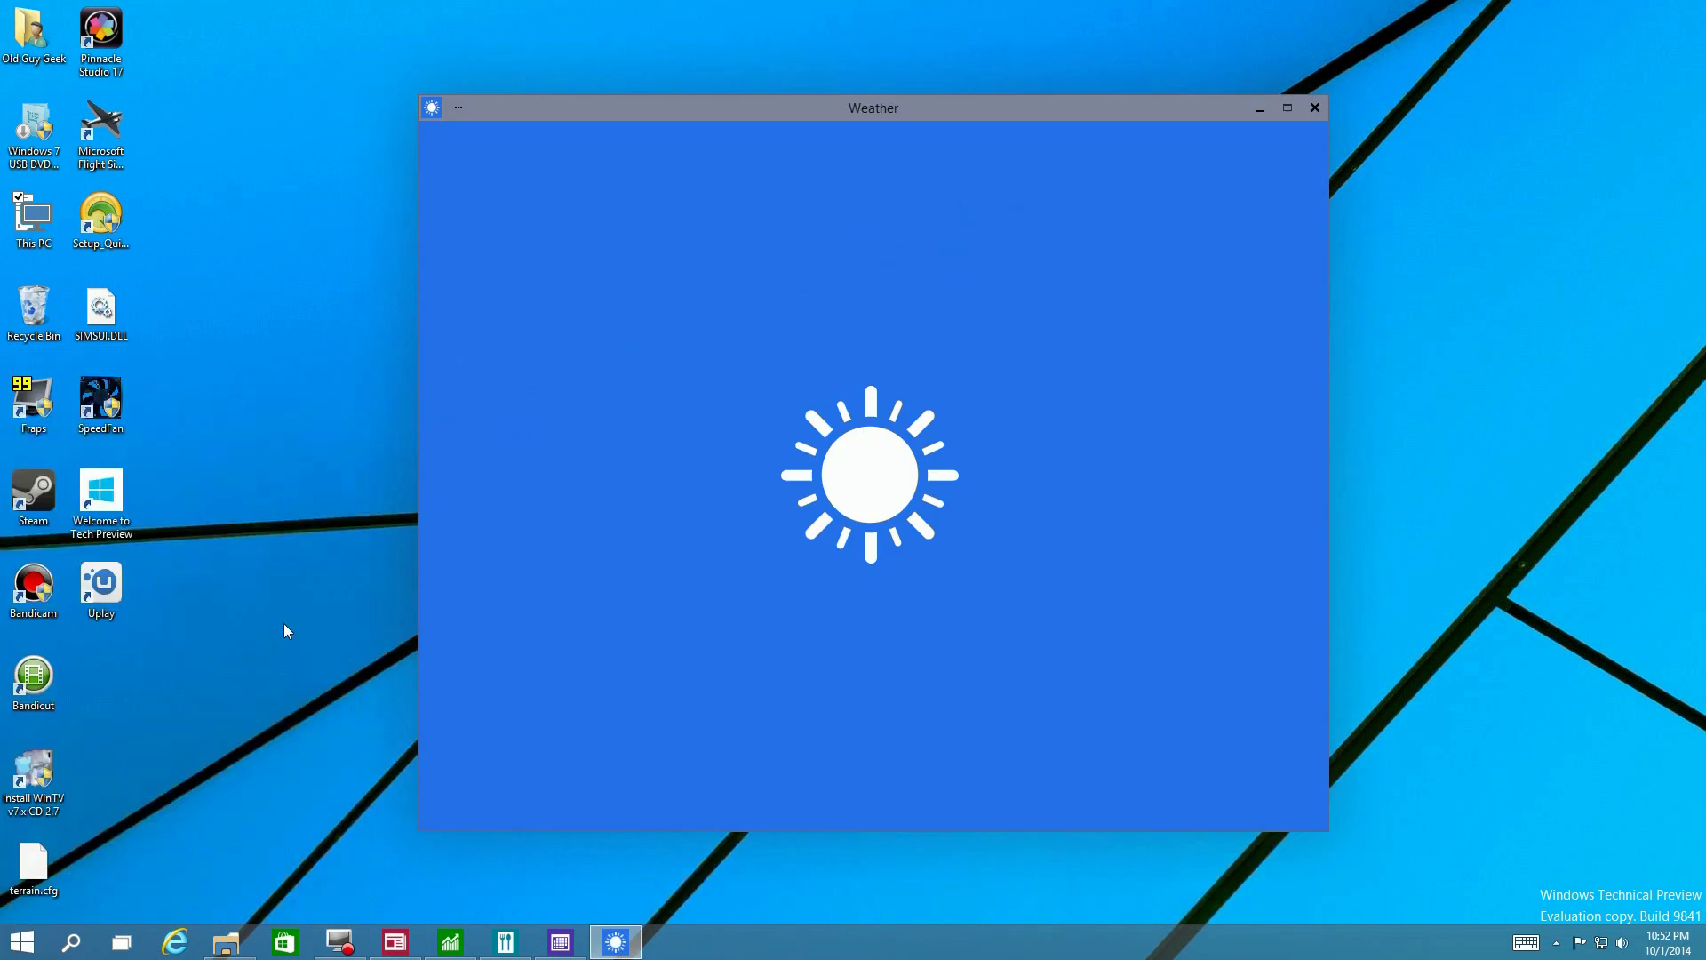
Step: Jump to Food & Drink using Win+Tab and Alt+Tab, then close the Finance app
{"action": "key", "text": "super+Tab"}
{"action": "left_click", "coordinate": [471, 875]}
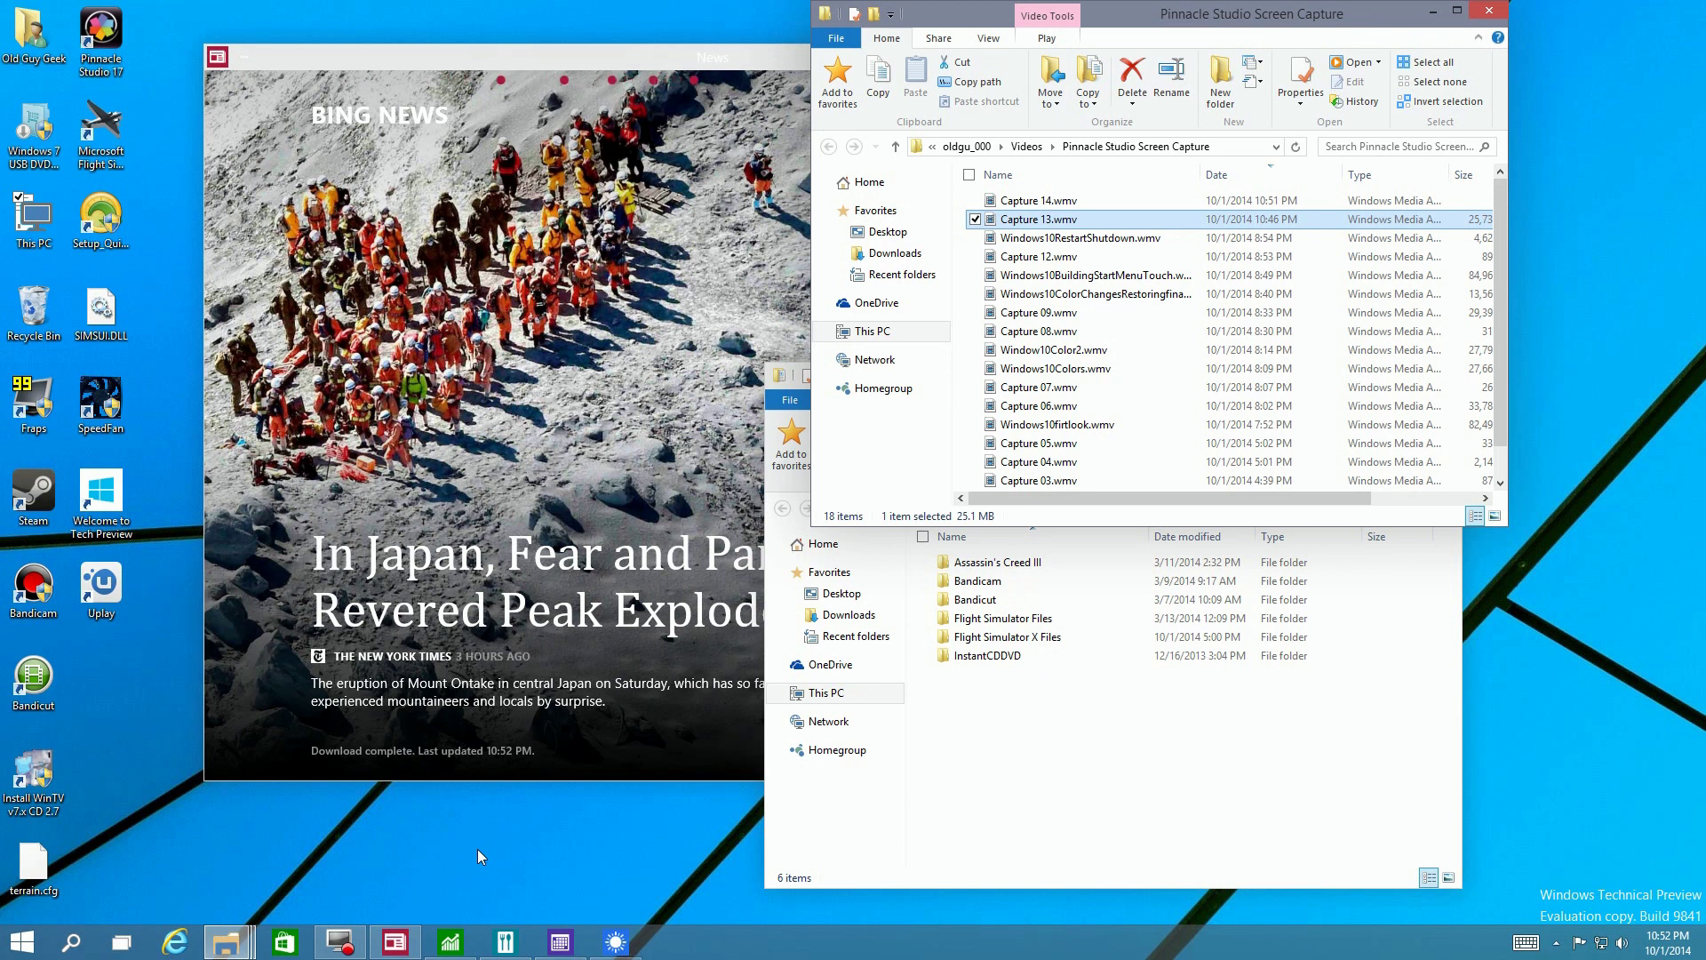
{"action": "key", "text": "alt+Tab"}
{"action": "key", "text": "alt+Tab"}
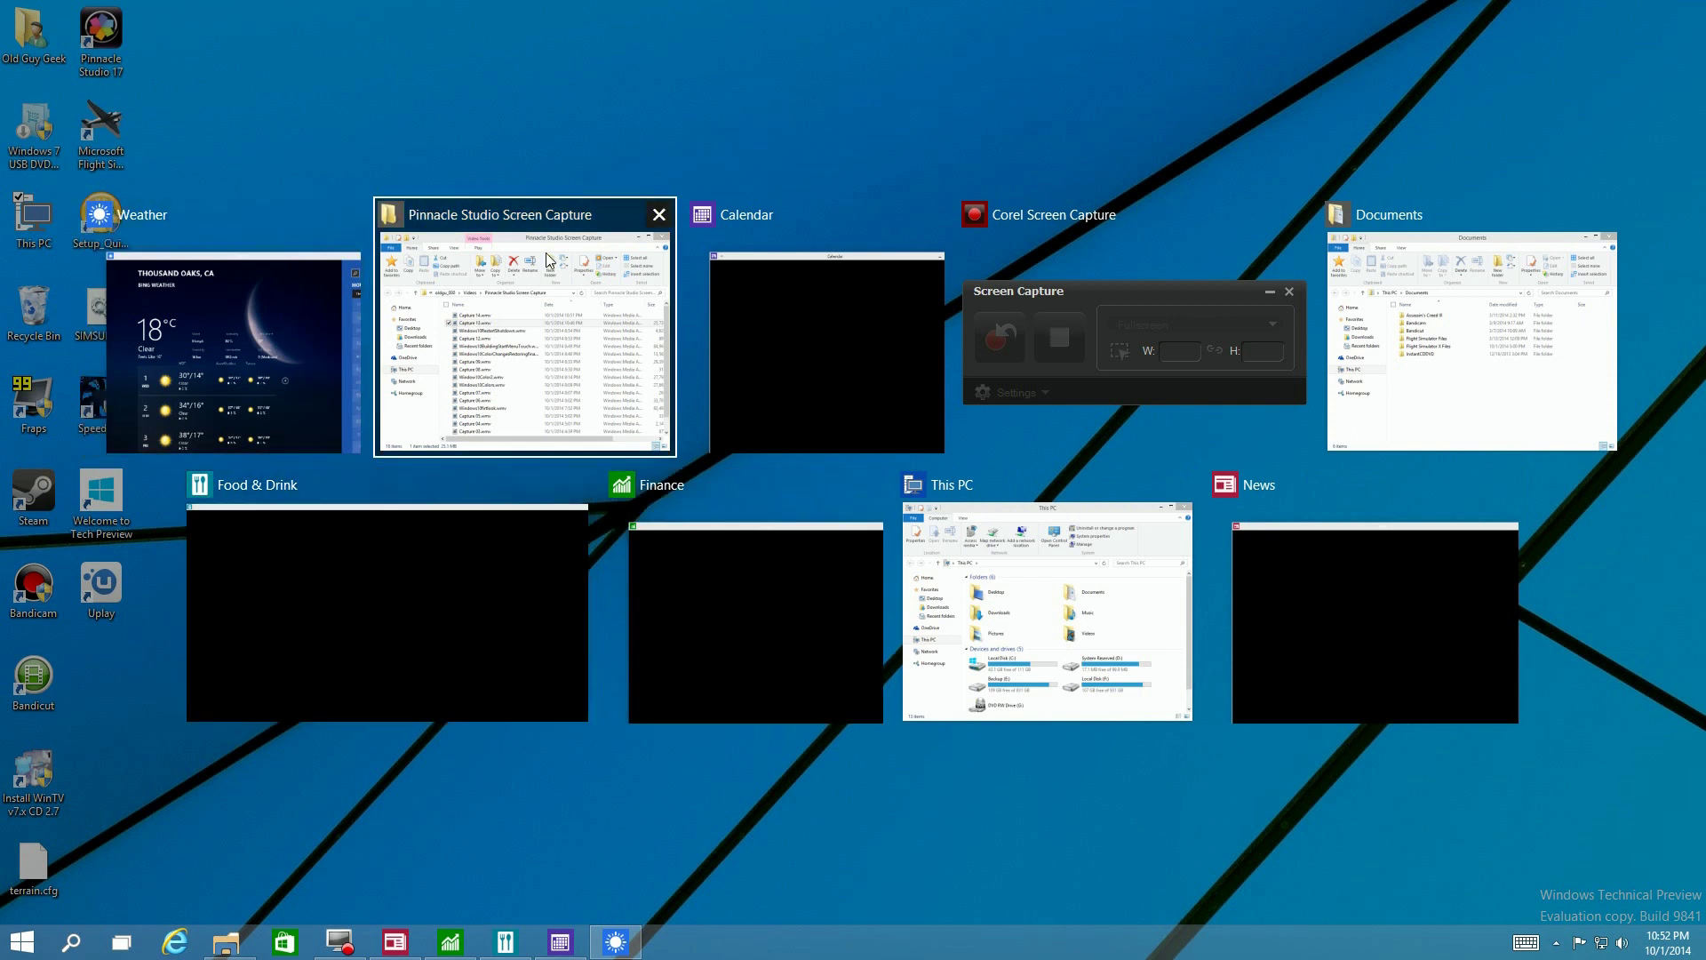
{"action": "left_click", "coordinate": [351, 645]}
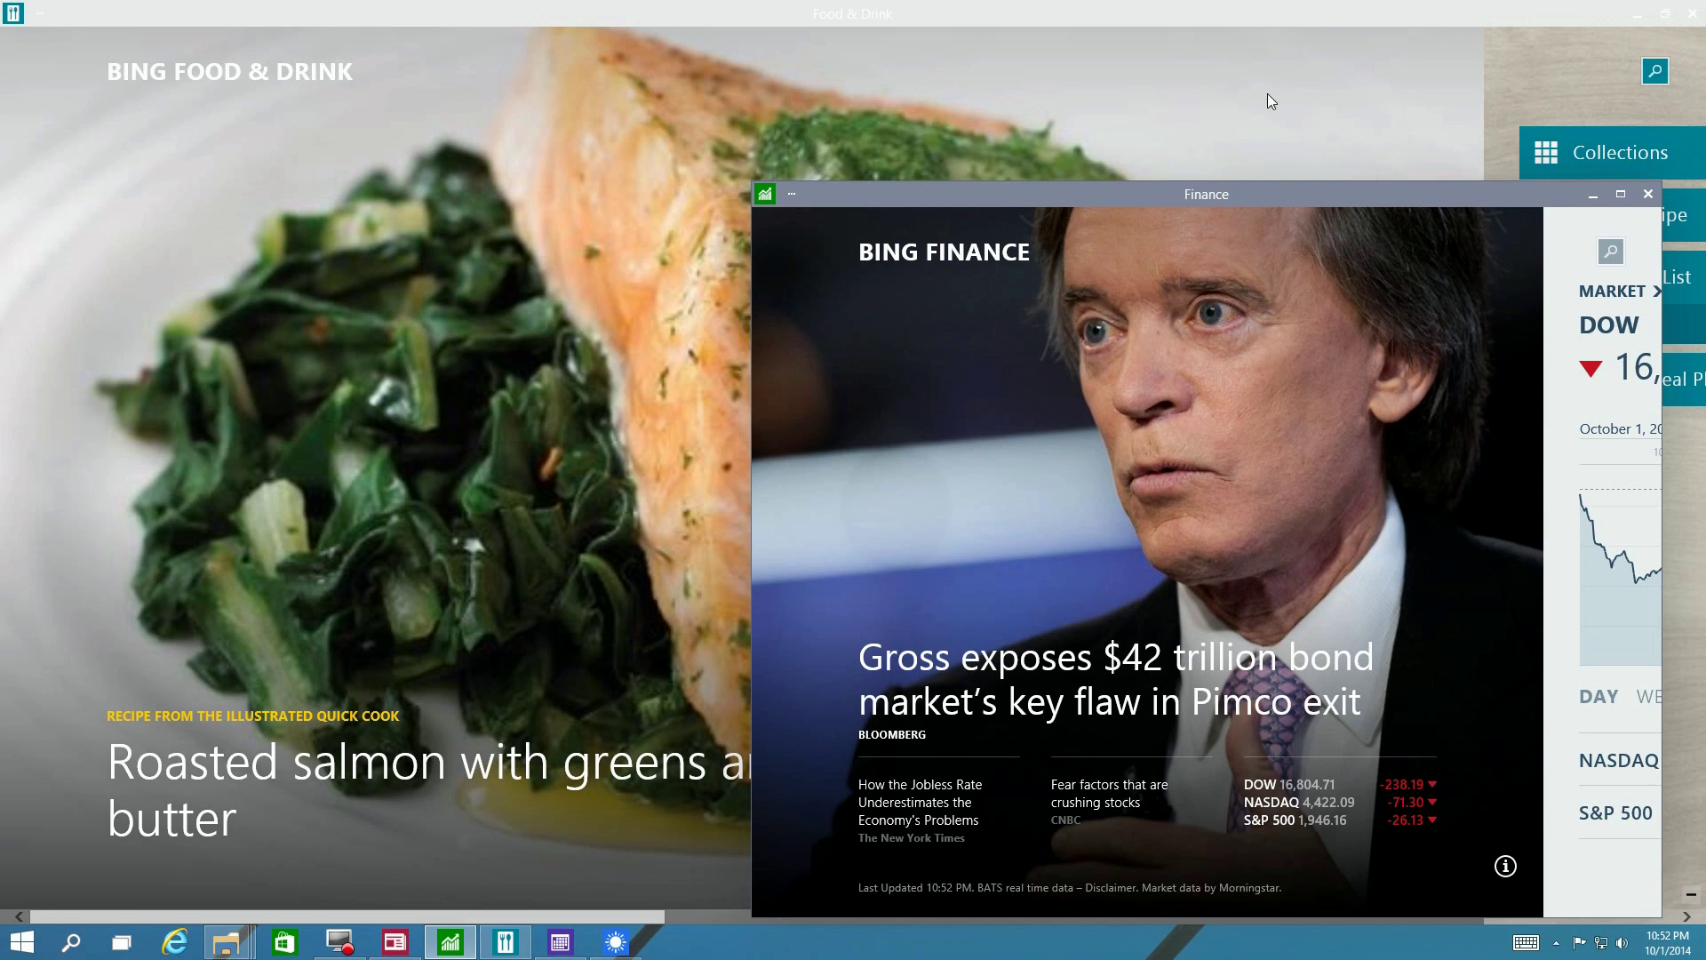
{"action": "left_click", "coordinate": [1643, 197]}
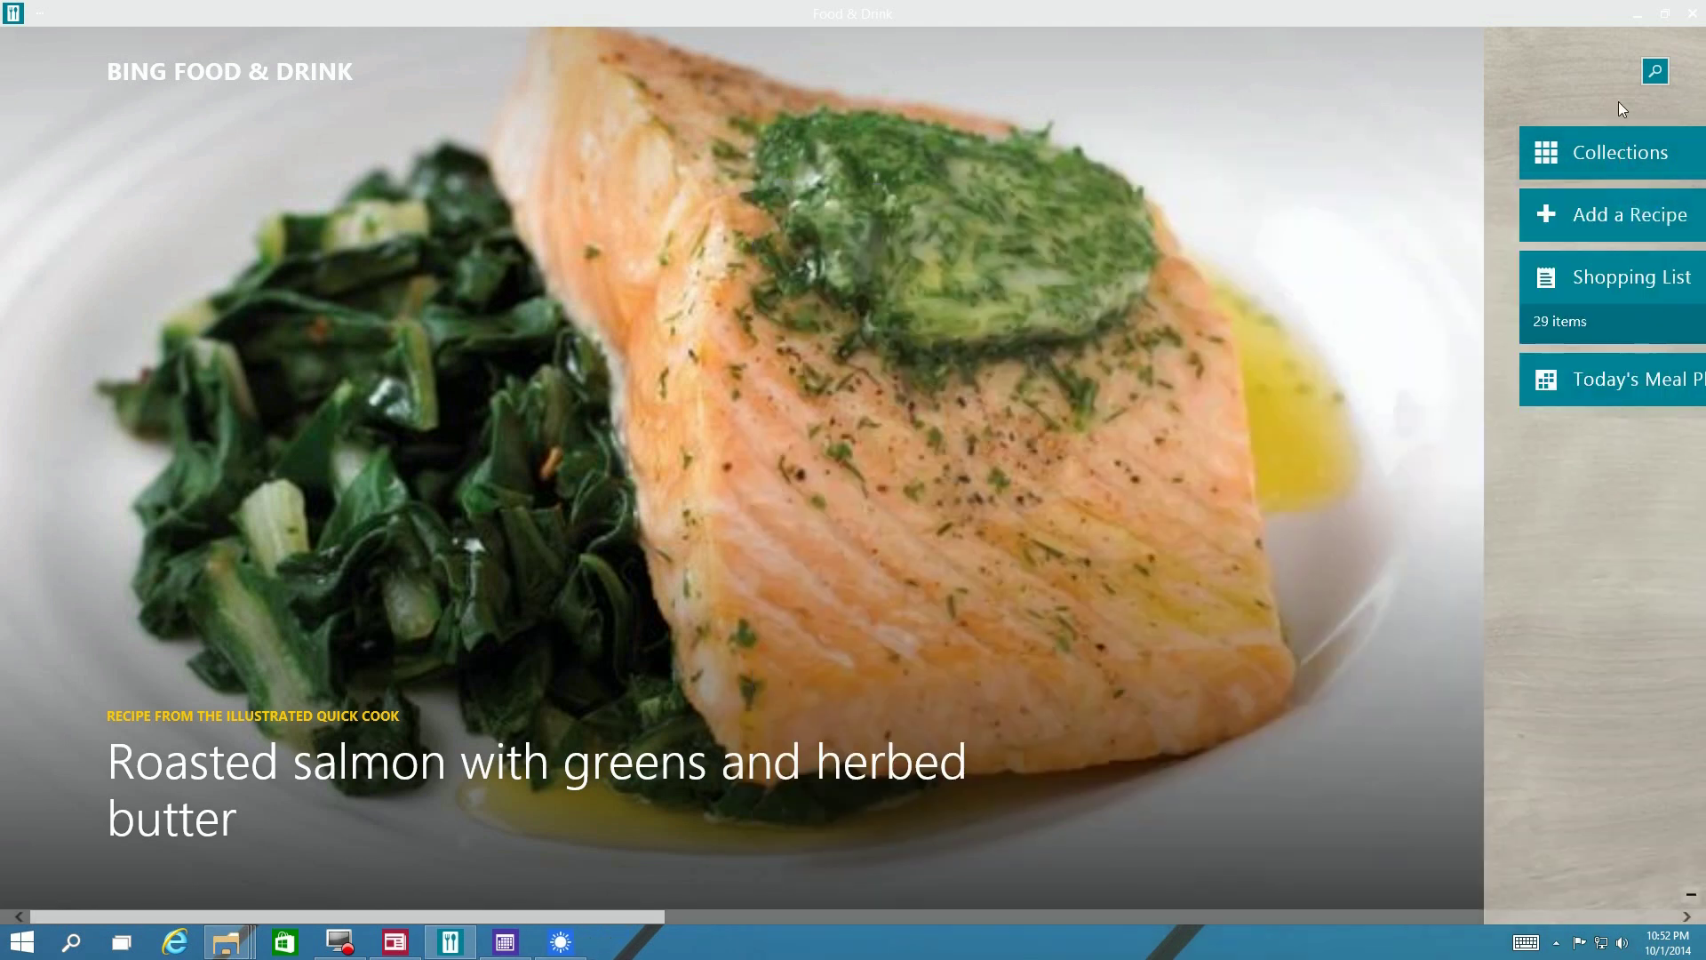
Step: Close the Food & Drink window, leaving only This PC open
{"action": "left_click", "coordinate": [1692, 16]}
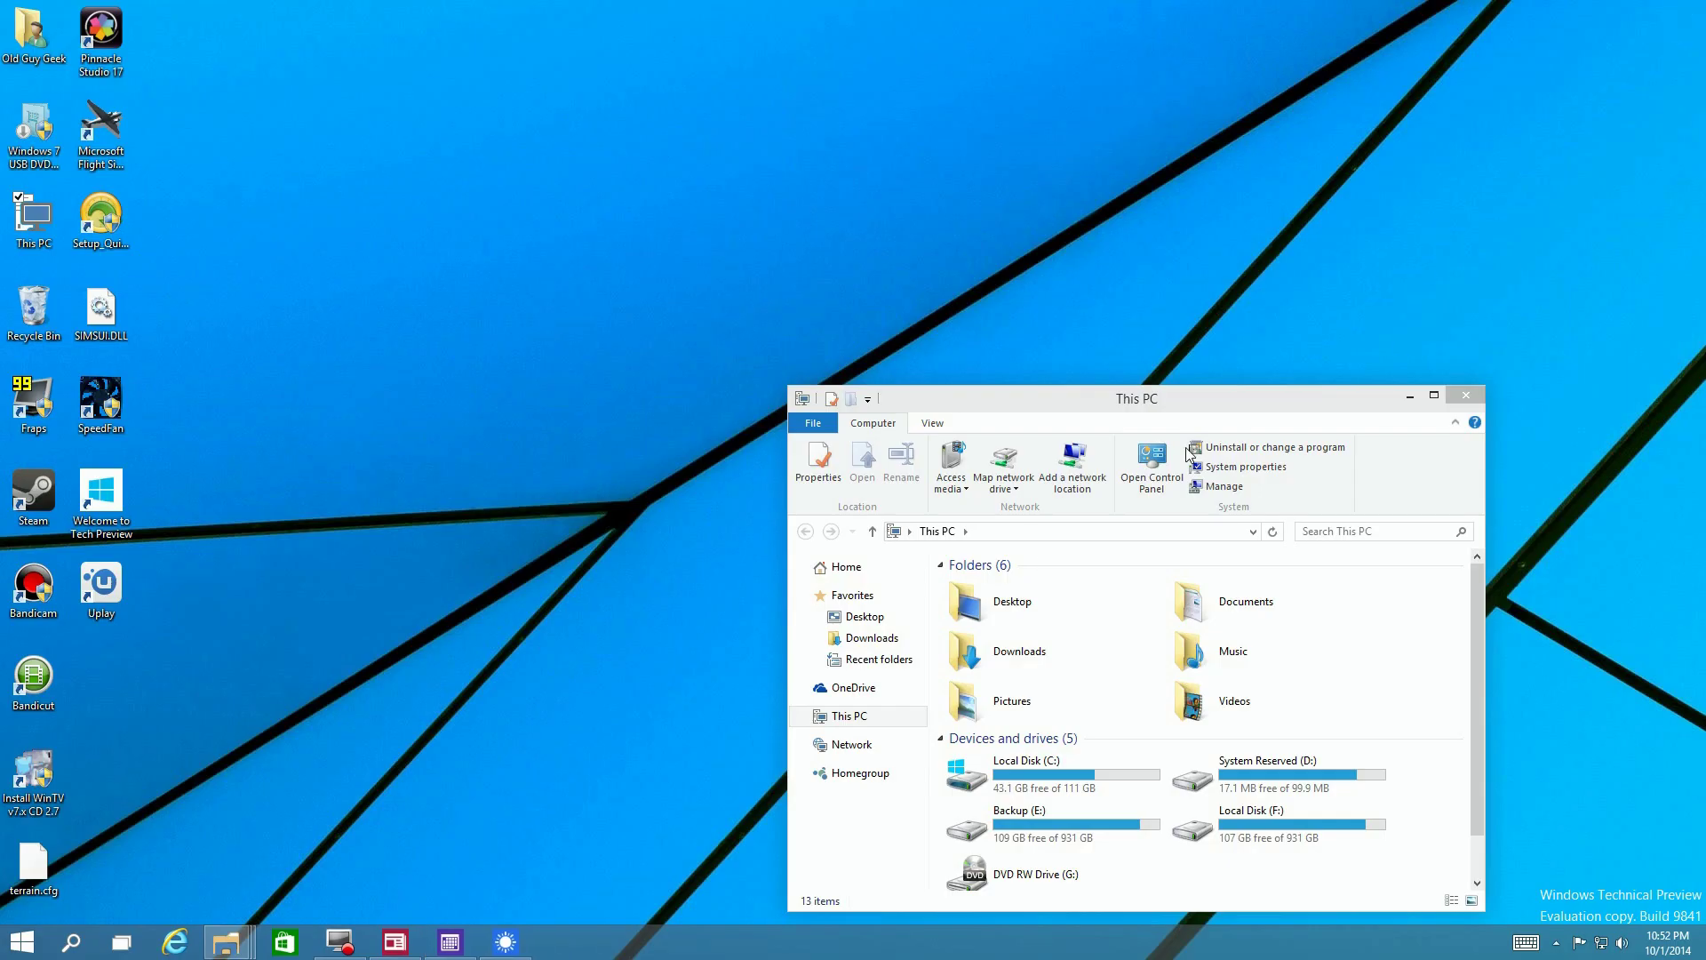